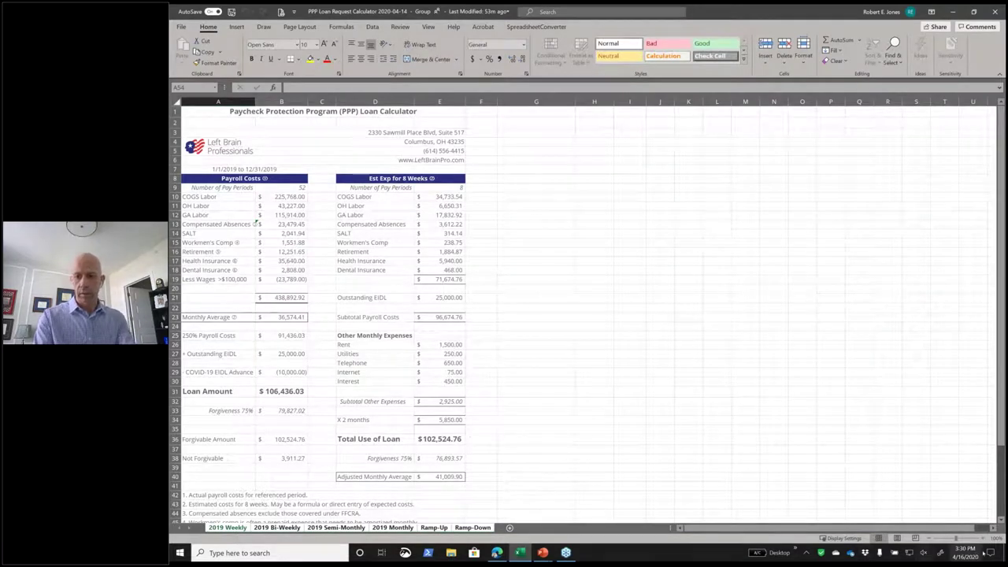
# Step: Ungroup the worksheets so that only the 2019 Weekly sheet is active
pyautogui.click(985, 538)
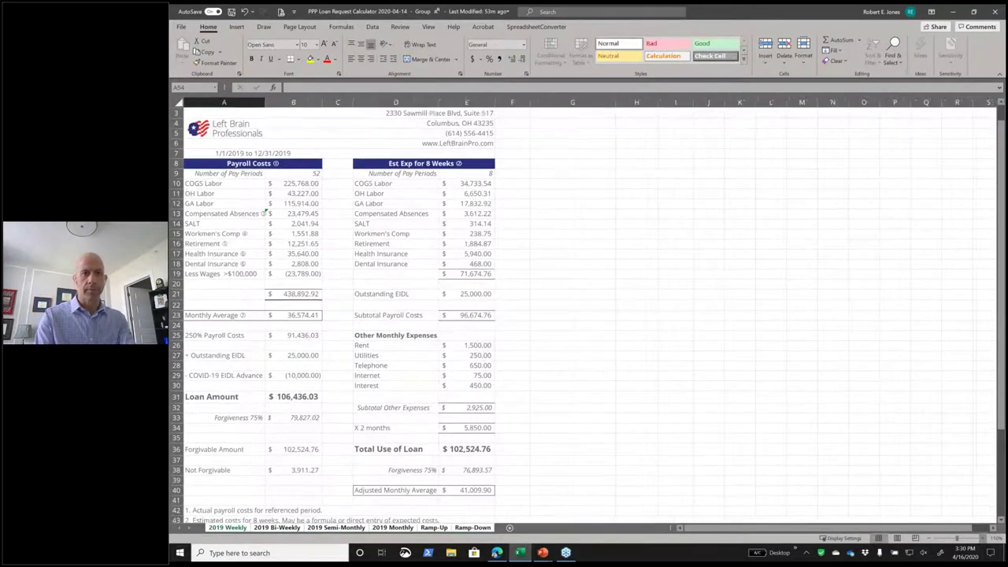
pyautogui.click(985, 538)
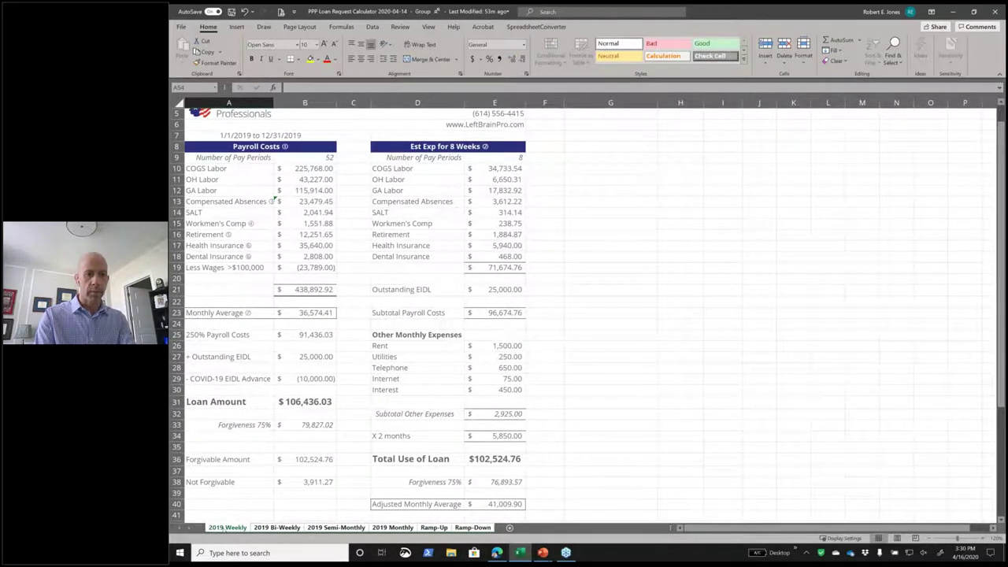
pyautogui.click(508, 449)
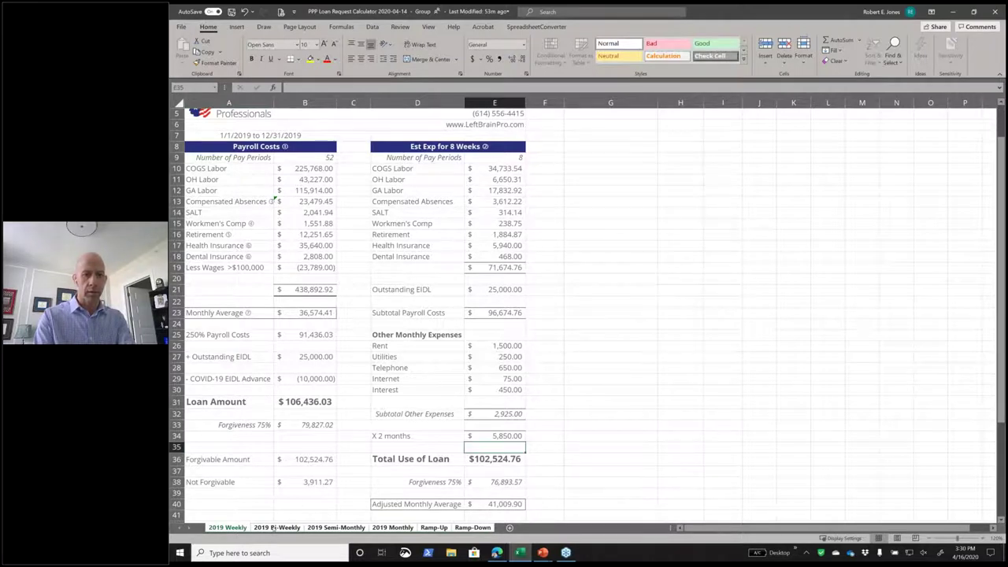
pyautogui.click(276, 528)
pyautogui.click(228, 527)
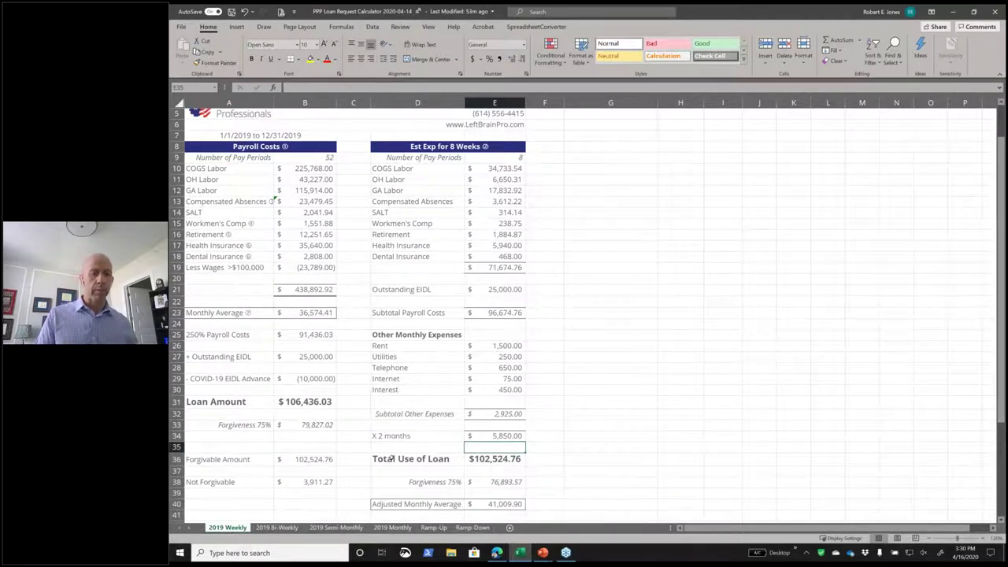
# Step: Review the payroll date range and each Payroll Costs amount from COGS Labor through Less Wages >$100,000
pyautogui.click(252, 170)
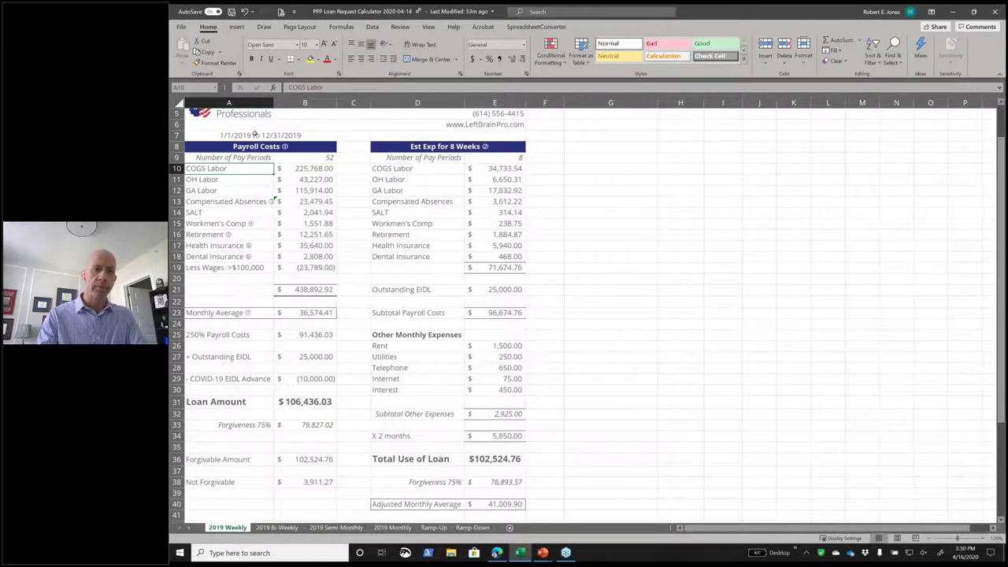
pyautogui.click(254, 135)
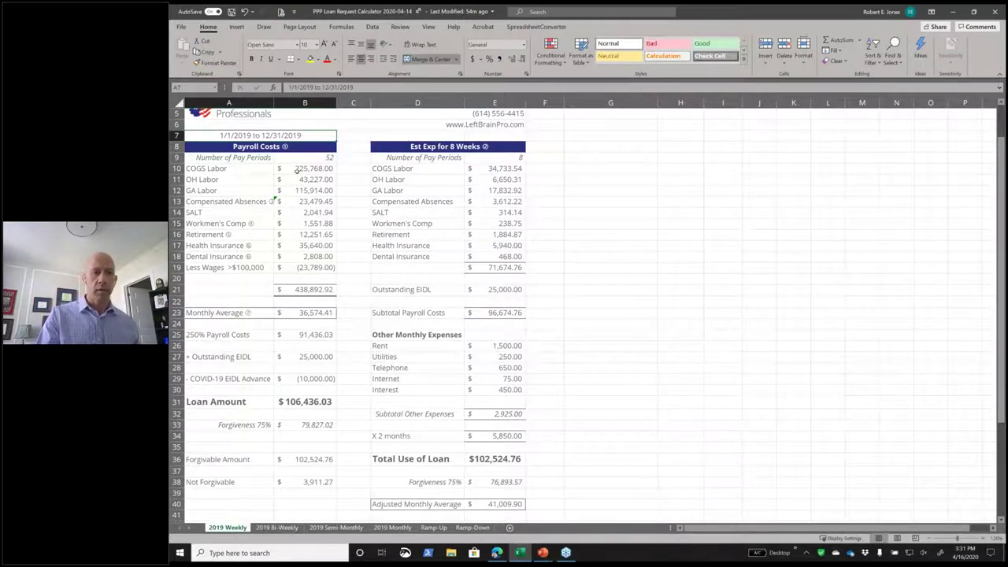
pyautogui.click(297, 168)
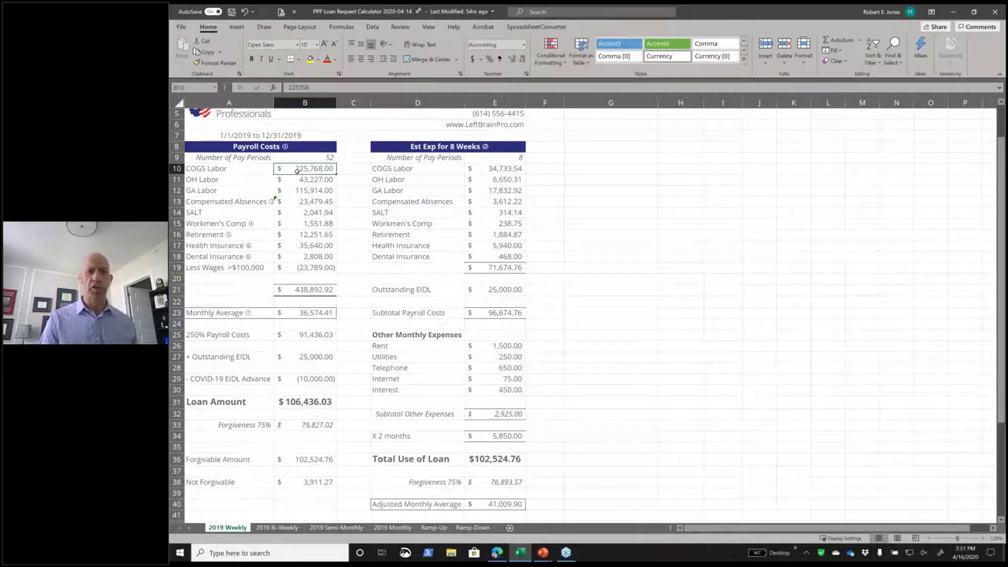
pyautogui.press('Down')
pyautogui.press('Down')
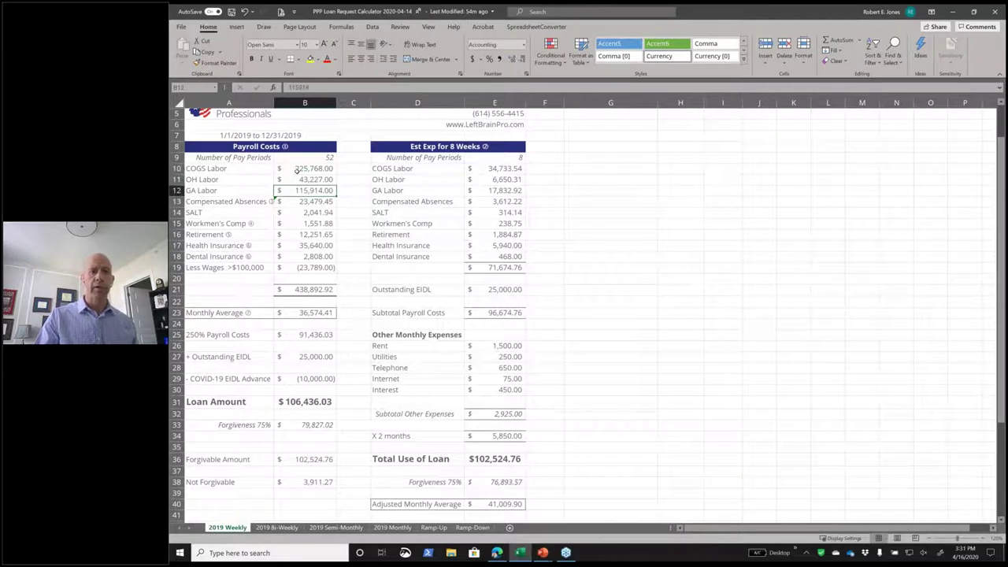
pyautogui.press('Down')
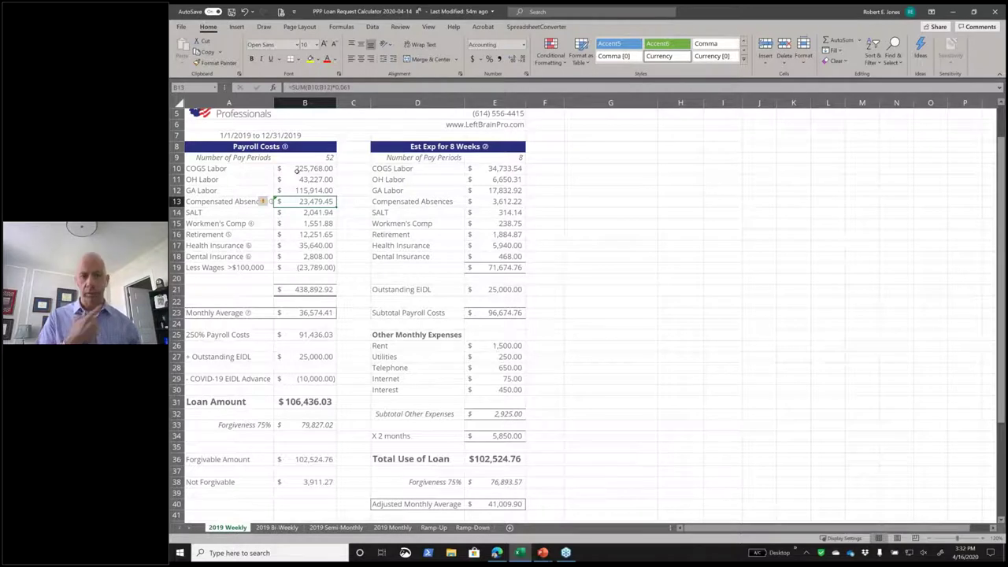
pyautogui.press('Down')
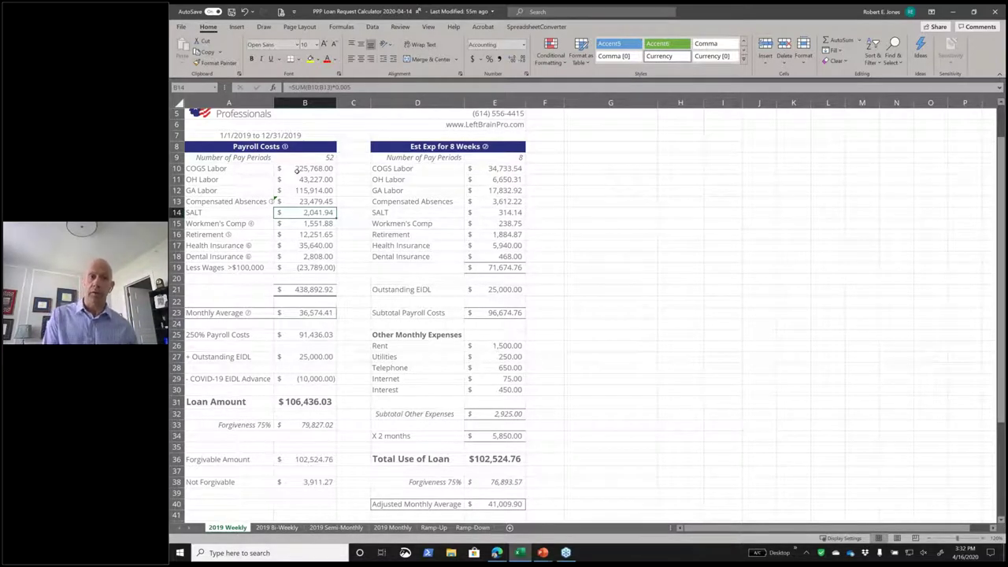
pyautogui.press('Down')
pyautogui.press('Down')
pyautogui.press('Down')
pyautogui.press('Down')
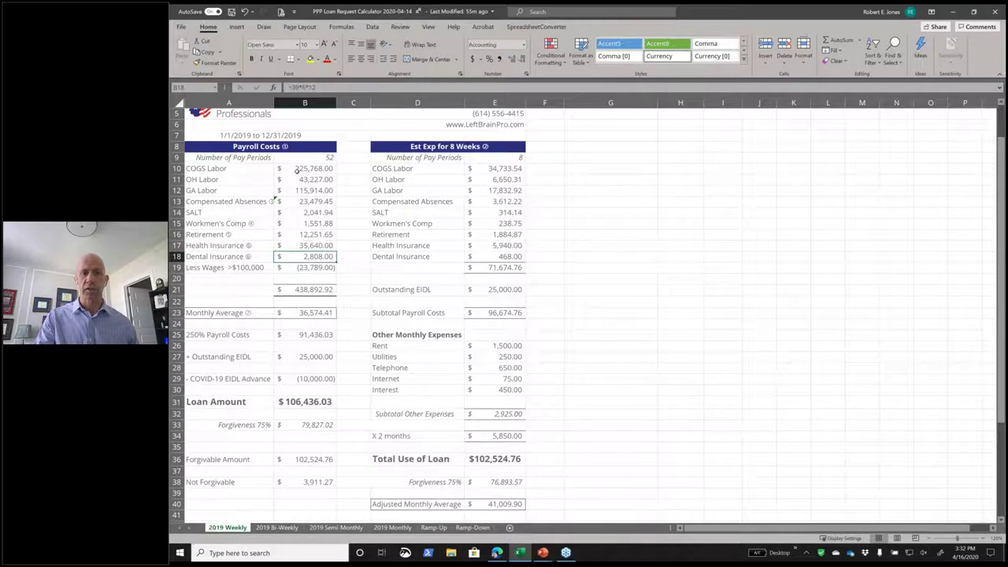
pyautogui.press('Down')
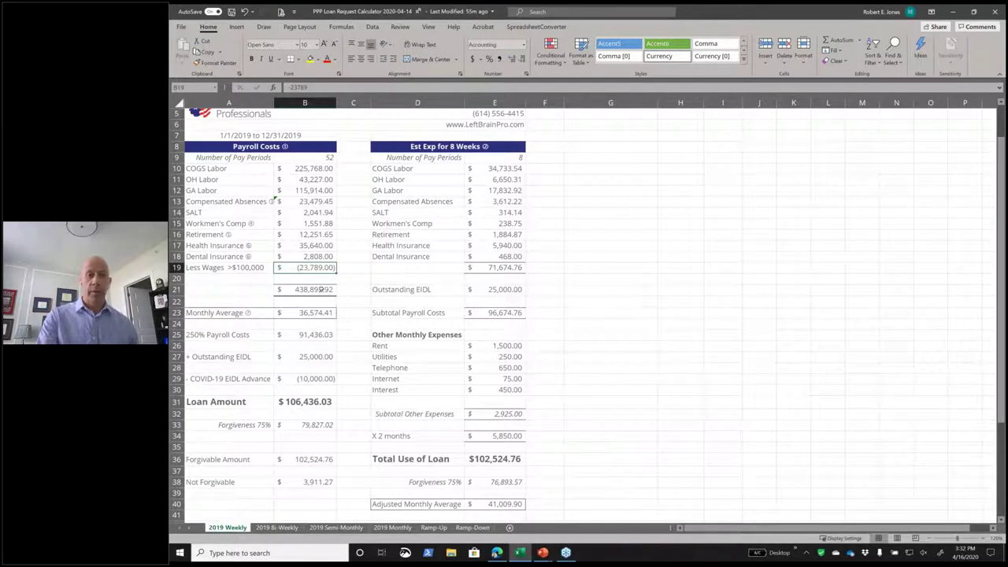
# Step: Inspect the payroll cost total, Monthly Average, Outstanding EIDL and COVID-19 EIDL Advance cells in column B
pyautogui.click(324, 288)
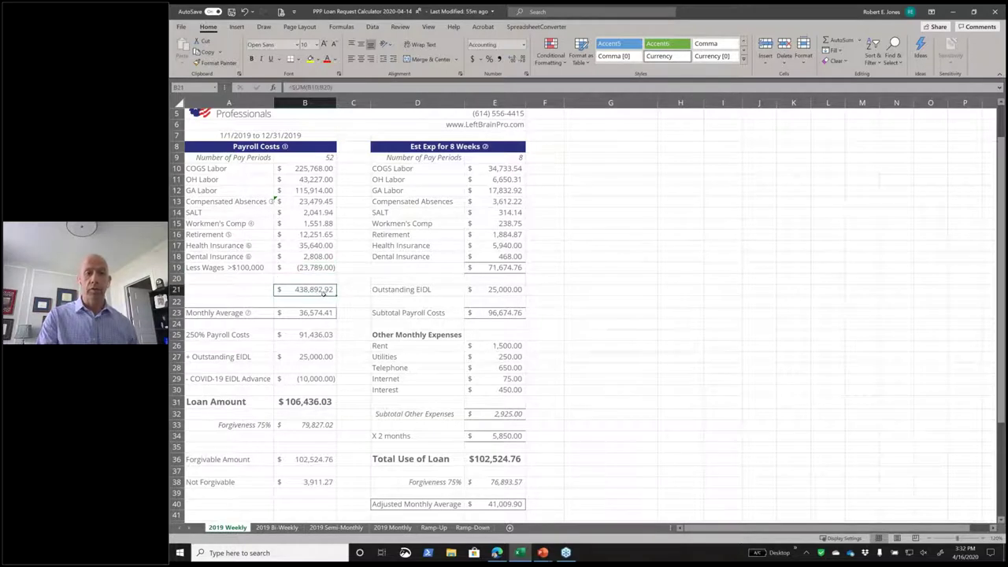
pyautogui.click(314, 312)
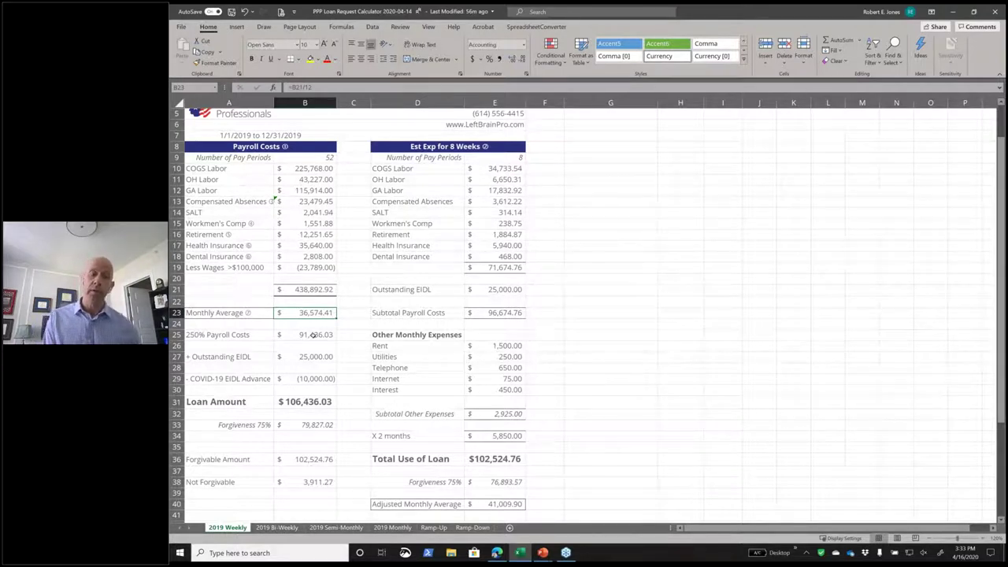
pyautogui.click(304, 356)
pyautogui.click(301, 379)
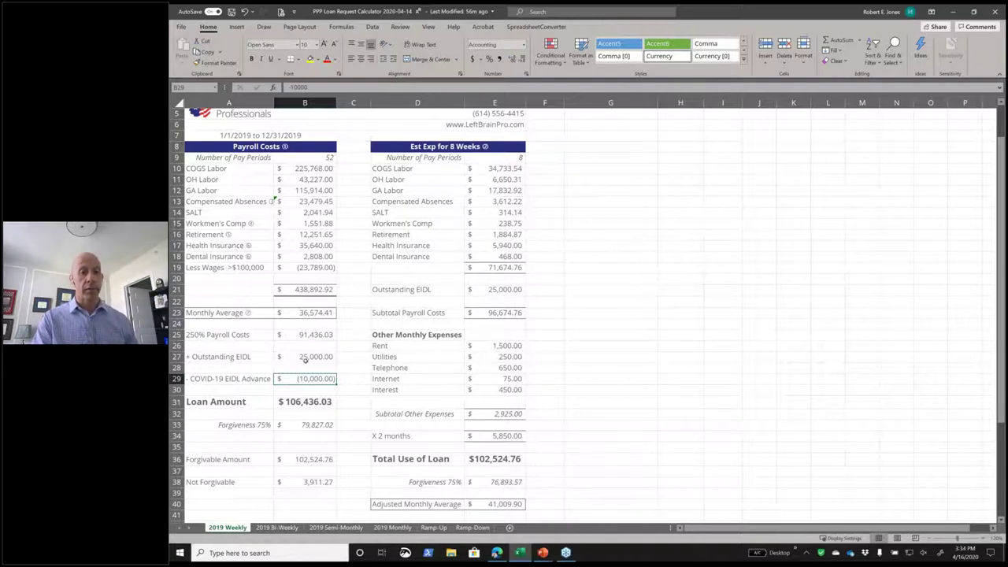
# Step: Set both the Outstanding EIDL and the COVID-19 EIDL Advance amounts in column B to 0
pyautogui.click(306, 359)
pyautogui.write('0')
pyautogui.press('Return')
pyautogui.press('Down')
pyautogui.write('0')
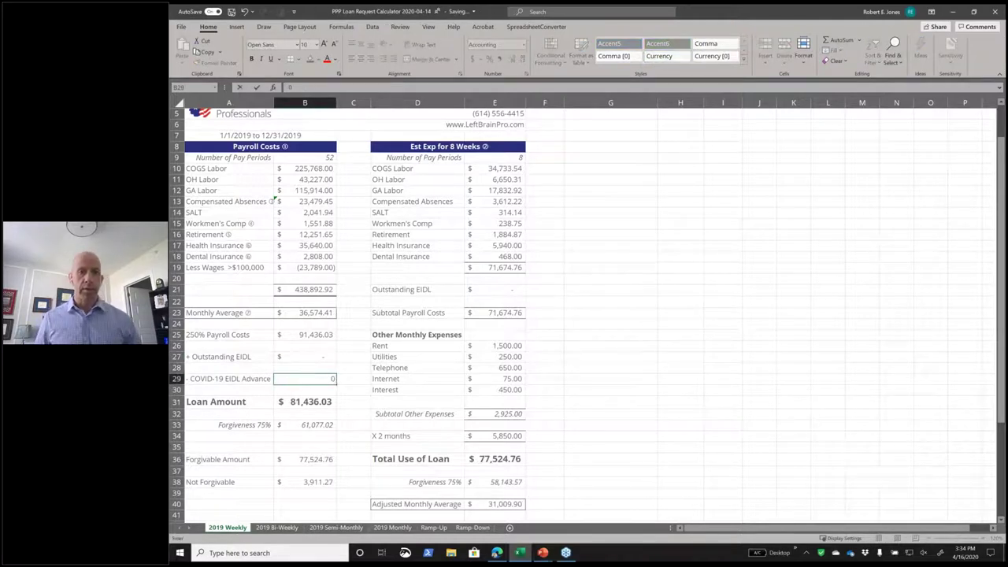
pyautogui.press('Return')
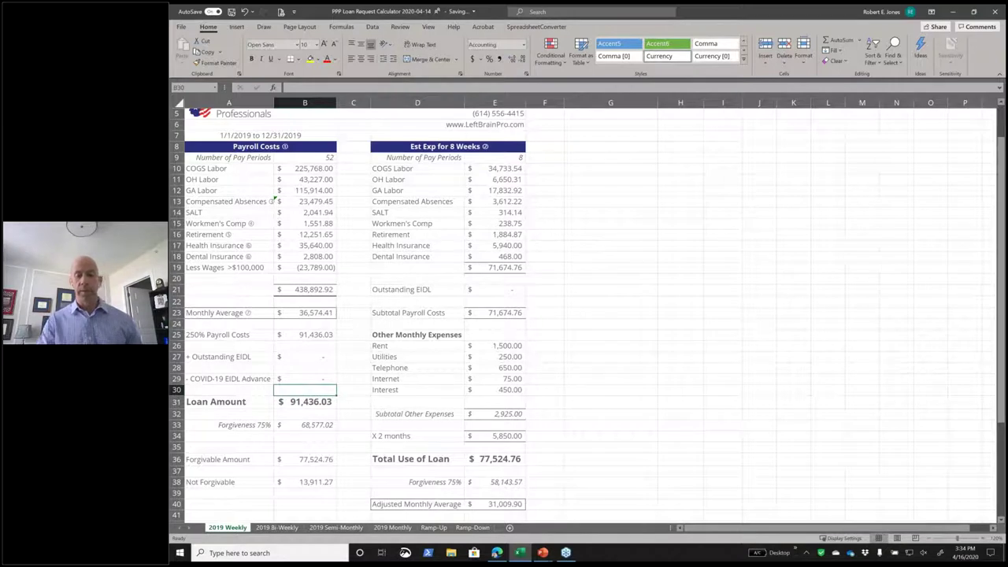
# Step: Inspect the loan's Forgiveness 75% amount, the 8-week payroll total, Monthly Average, 250% Payroll Costs and Total Use of Loan
pyautogui.press('Down')
pyautogui.press('Down')
pyautogui.press('Down')
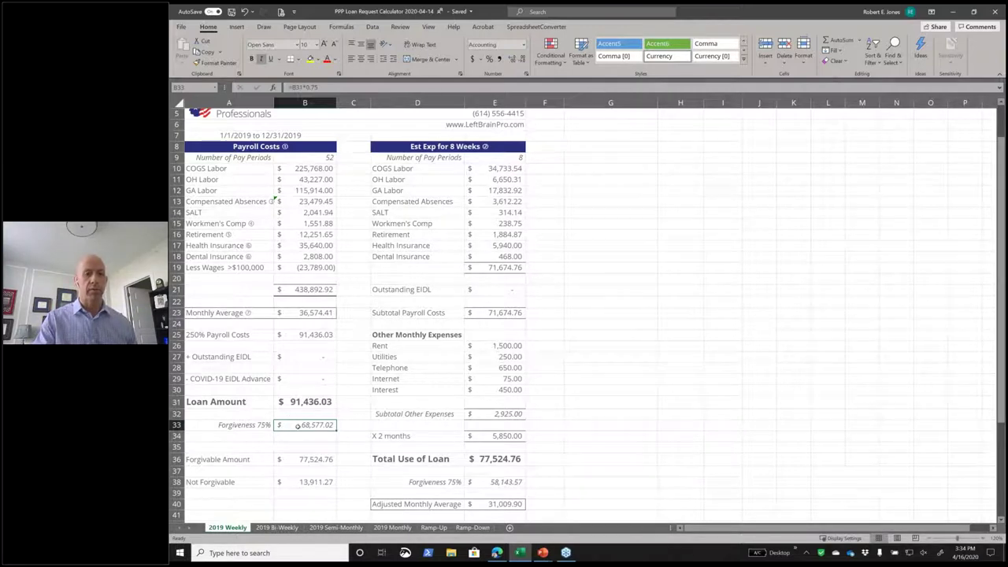
pyautogui.click(486, 268)
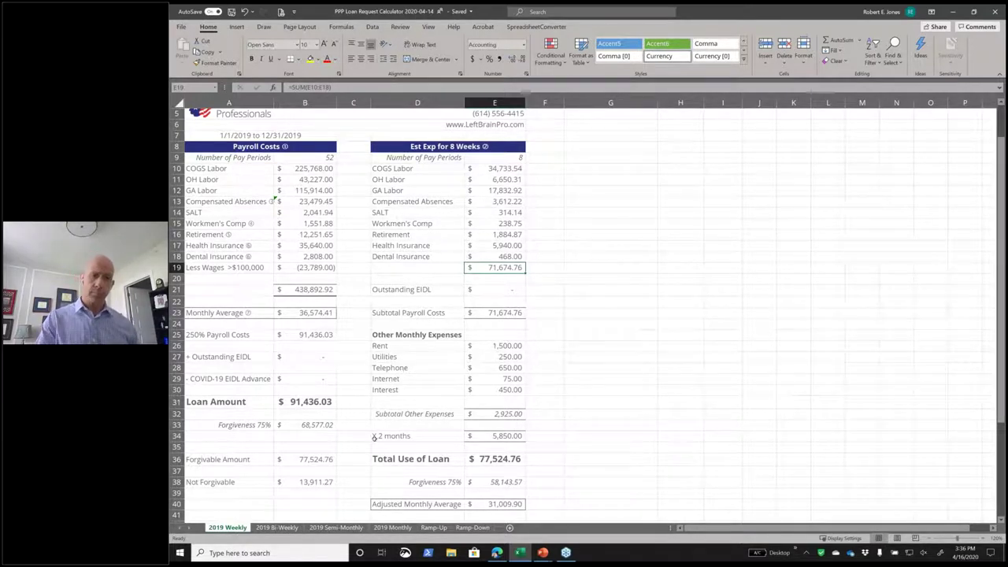
pyautogui.click(318, 313)
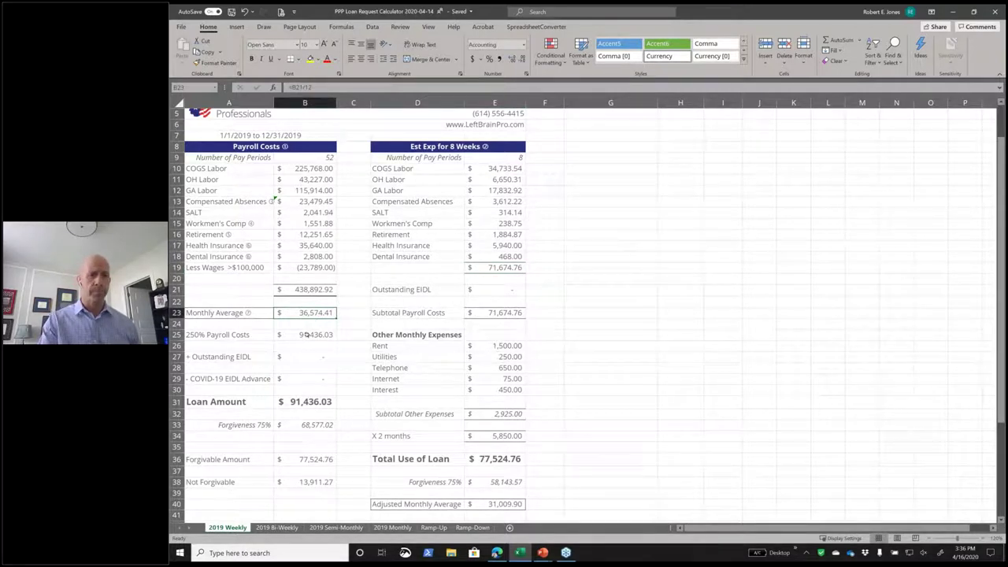
pyautogui.click(306, 334)
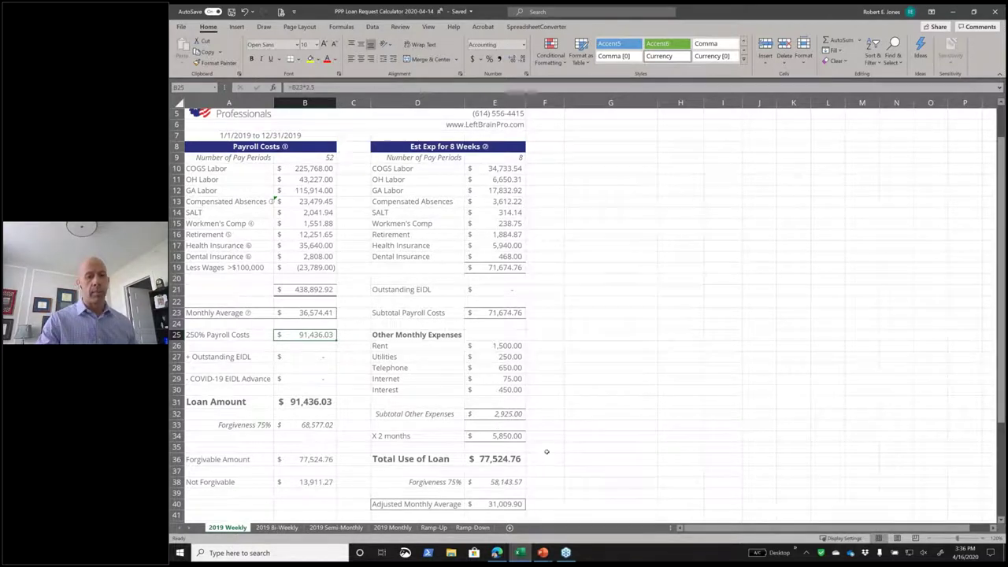
pyautogui.click(490, 462)
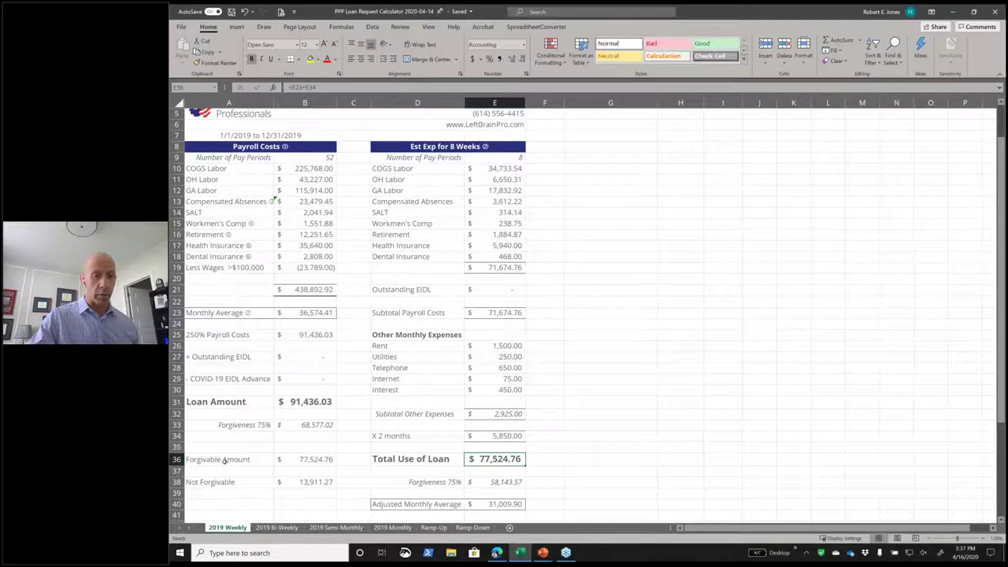
# Step: Examine the forgivable and non-forgivable amounts, then compare Adjusted Monthly Average and Total Use of Loan with the estimated 8-week expenses
pyautogui.moveTo(225, 461); pyautogui.dragTo(311, 484)
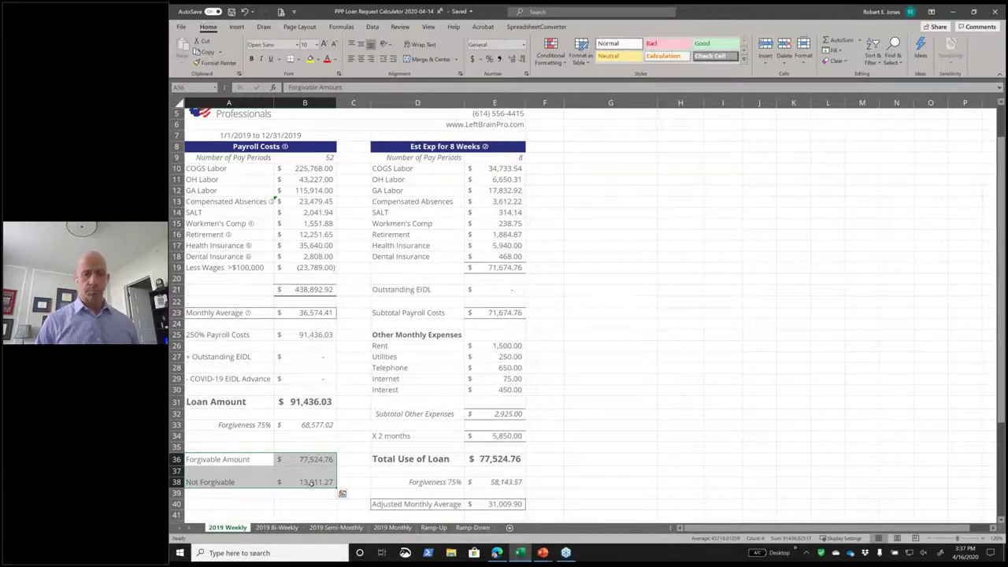
pyautogui.click(491, 507)
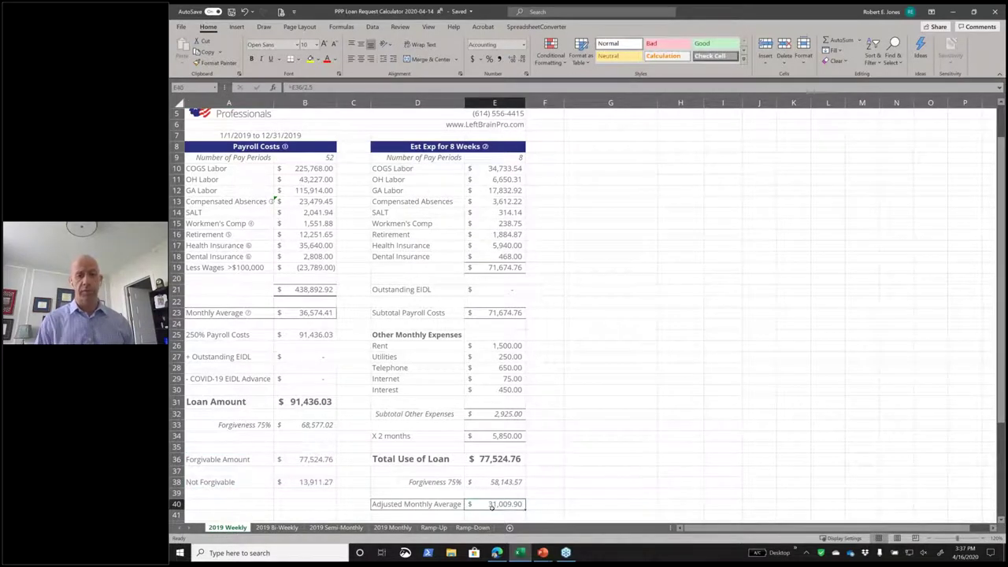
pyautogui.click(509, 458)
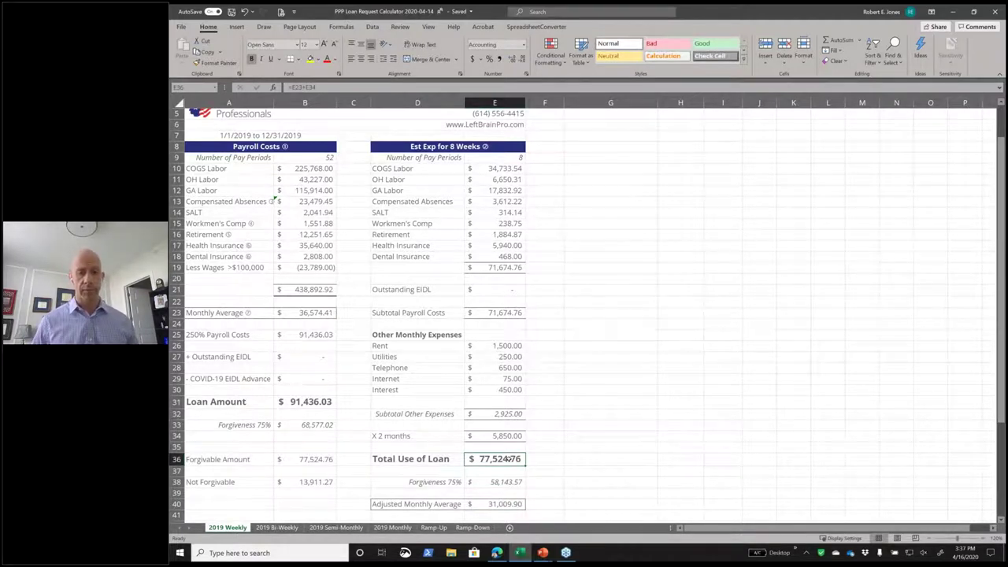
pyautogui.click(499, 504)
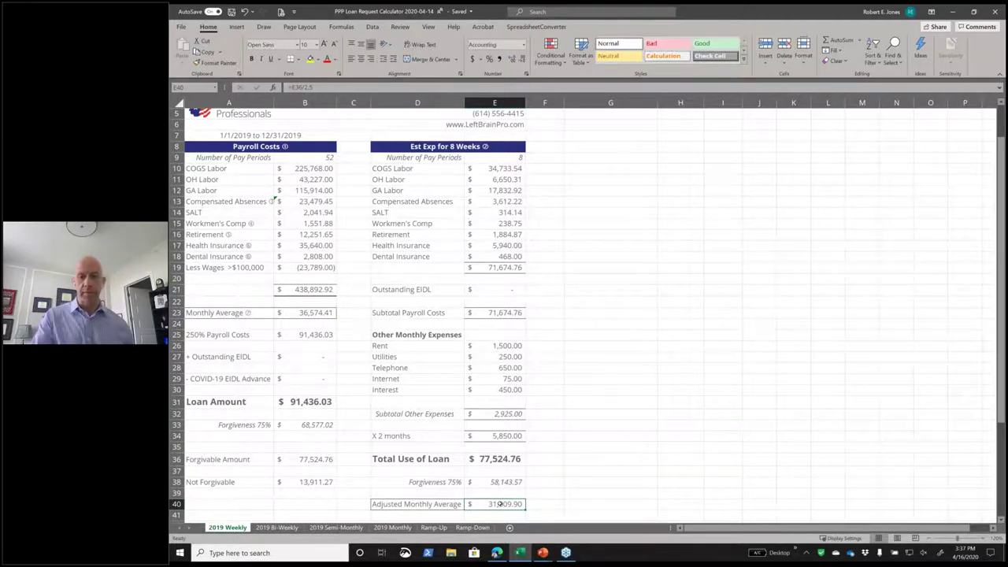
pyautogui.moveTo(432, 505); pyautogui.dragTo(505, 505)
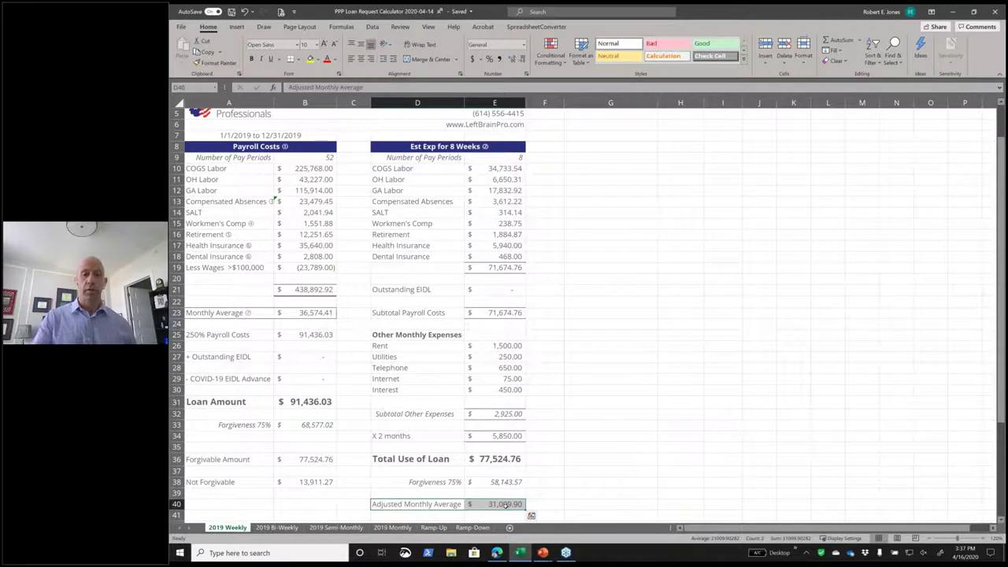
pyautogui.click(498, 460)
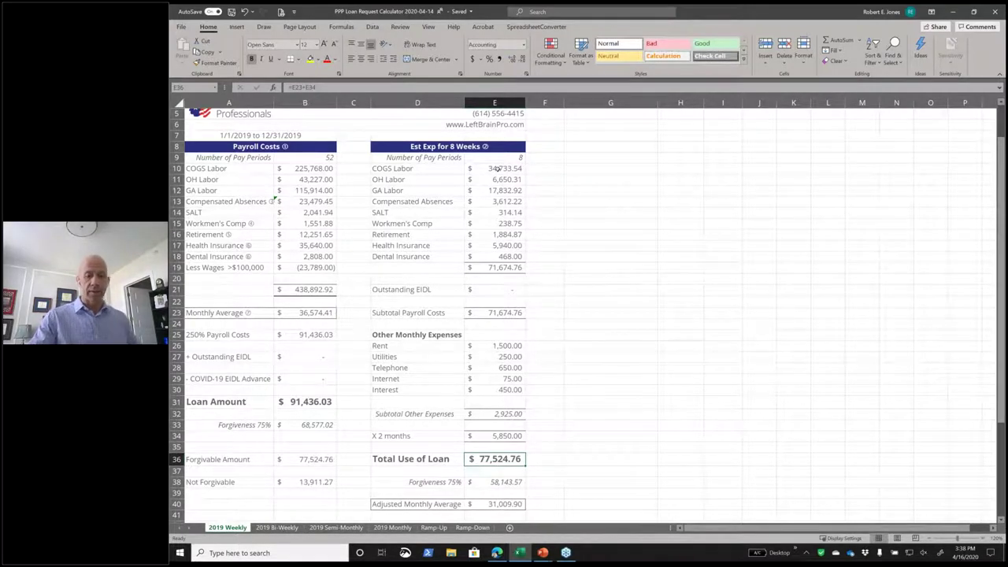
pyautogui.moveTo(497, 169); pyautogui.dragTo(497, 413)
pyautogui.click(494, 458)
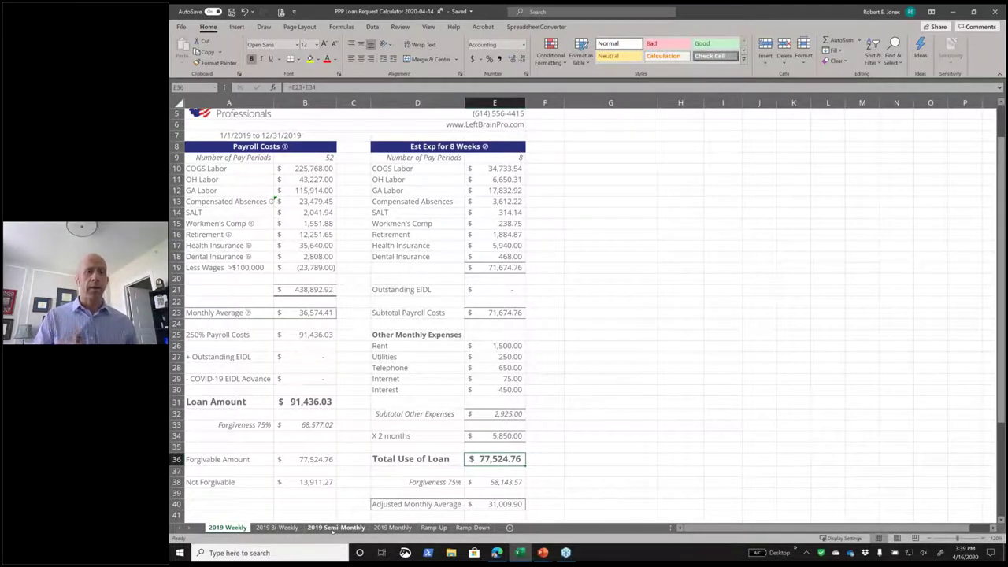
pyautogui.click(217, 315)
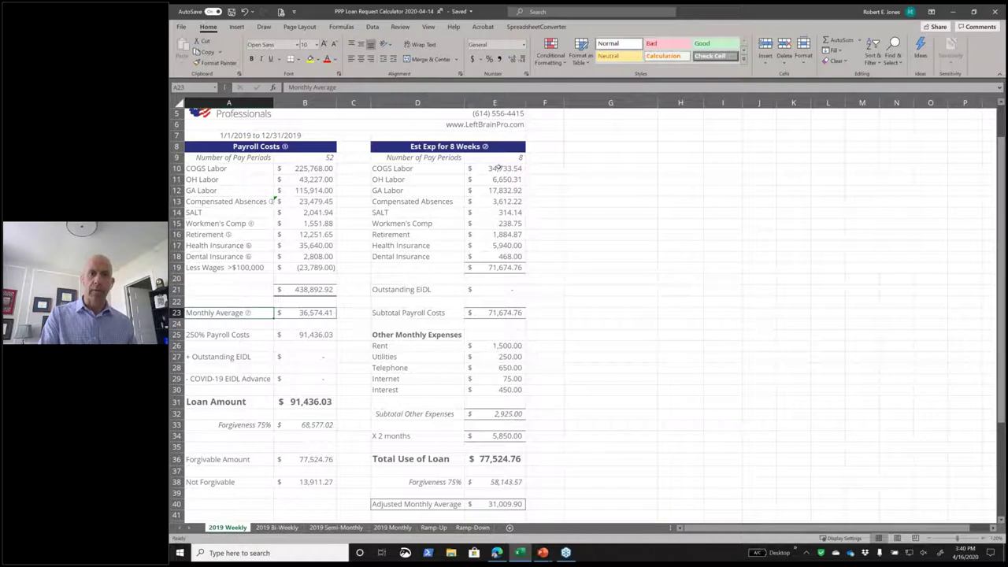
pyautogui.click(498, 167)
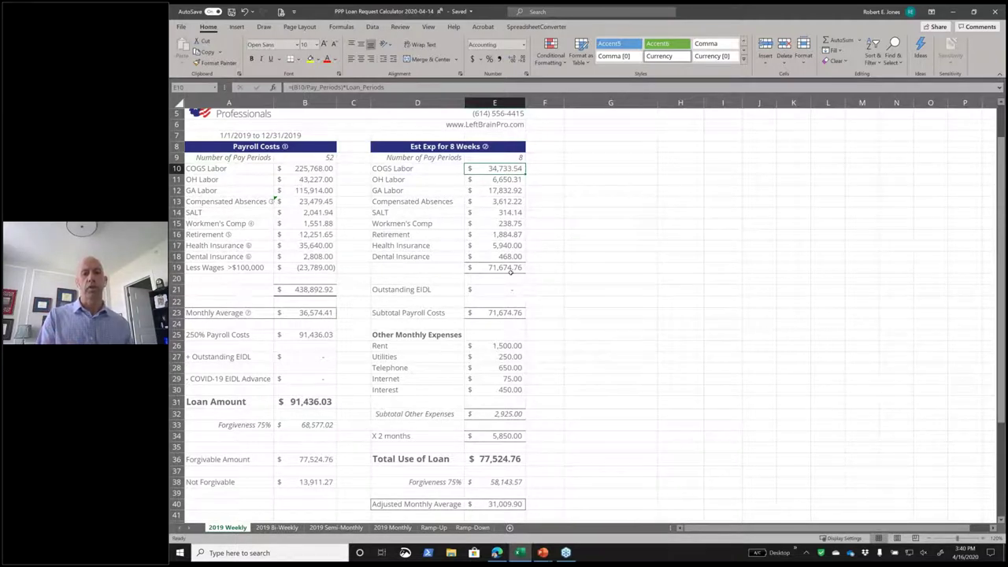
# Step: Check the Number of Pay Periods row on the 2019 Semi-Monthly sheet and compare it with the 2019 Bi-Weekly sheet
pyautogui.click(352, 529)
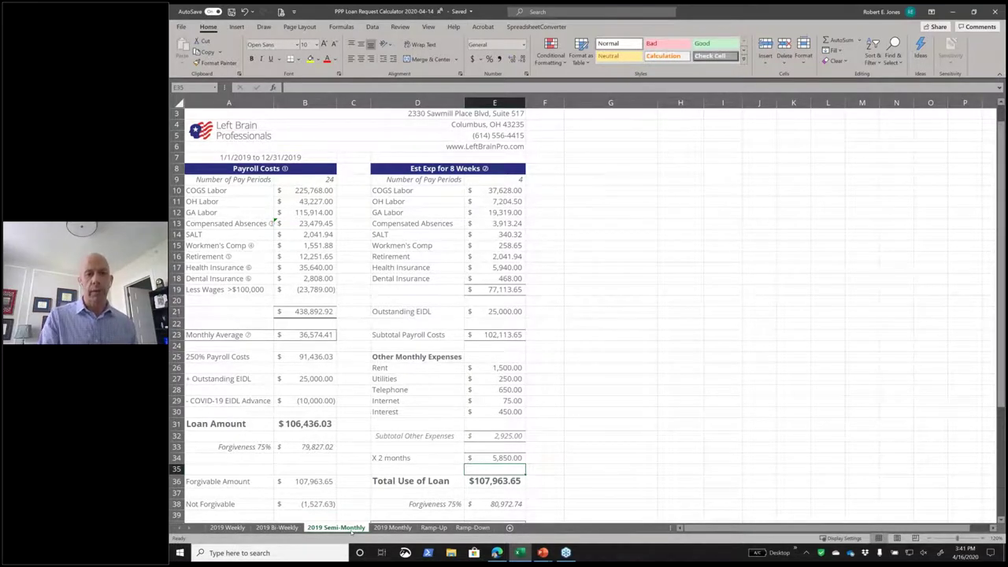
pyautogui.click(311, 245)
pyautogui.click(315, 183)
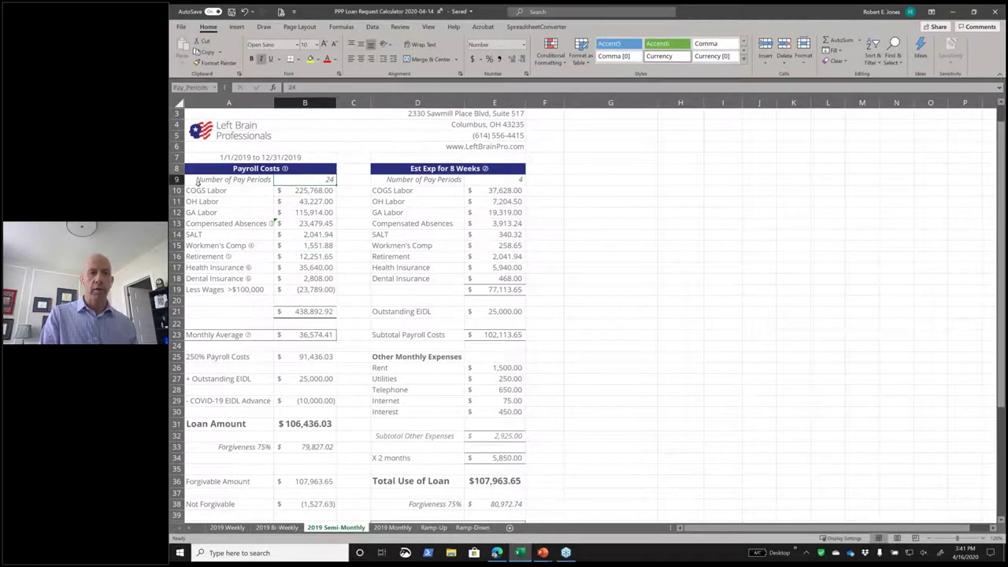
pyautogui.click(177, 180)
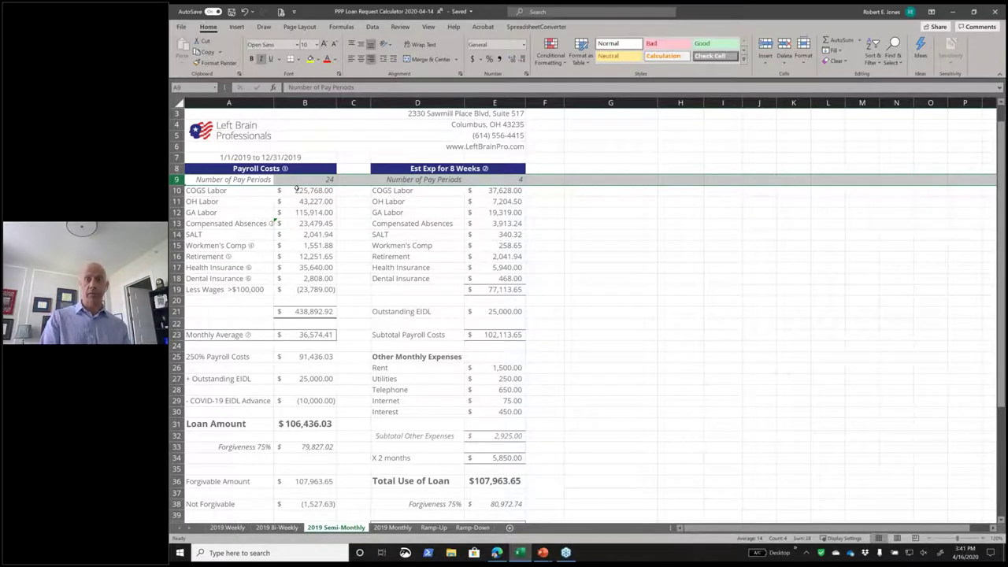
pyautogui.click(289, 528)
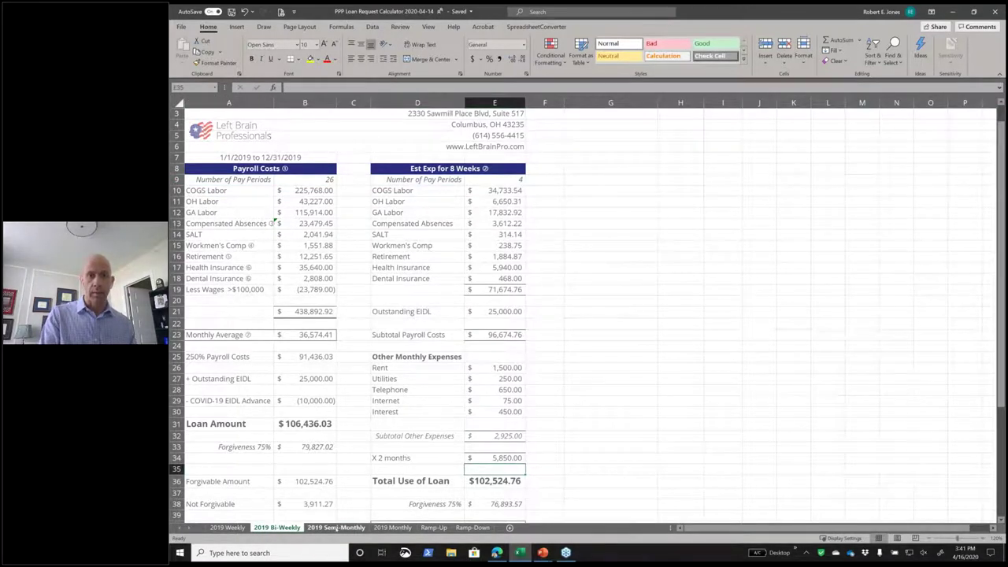
# Step: Check the Number of Pay Periods and the estimated 8-week payroll total on the 2019 Semi-Monthly sheet
pyautogui.click(335, 528)
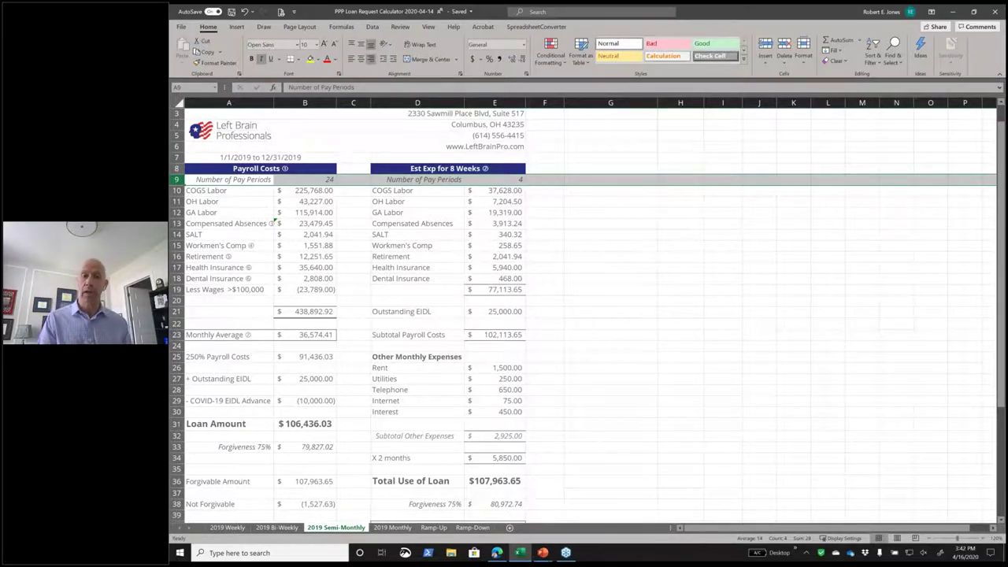
pyautogui.click(502, 290)
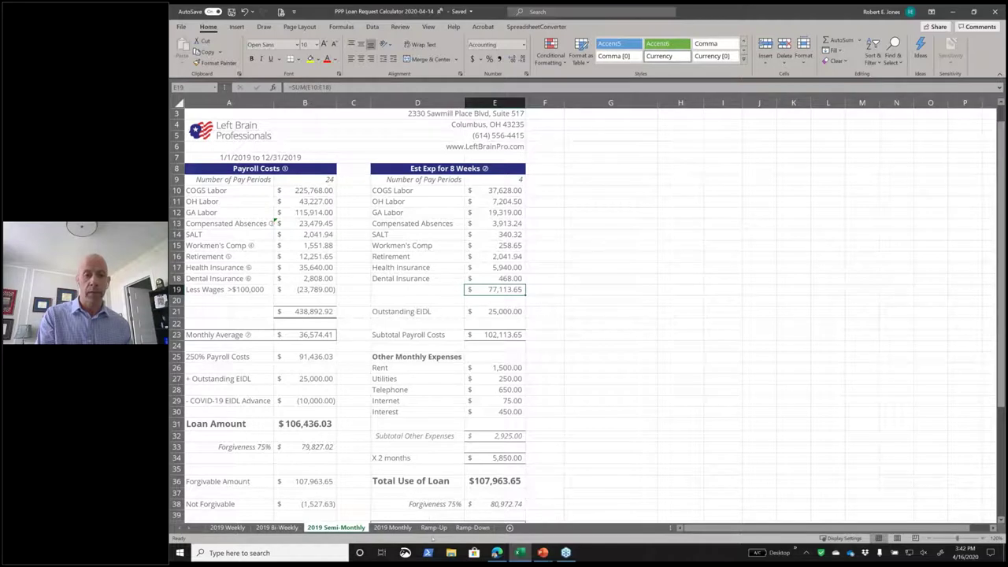
# Step: On the Ramp-Up sheet, inspect Less Wages >$100,000, the 2019 date range, the 8-week payroll total and the loan's Forgiveness 75% amount
pyautogui.click(434, 528)
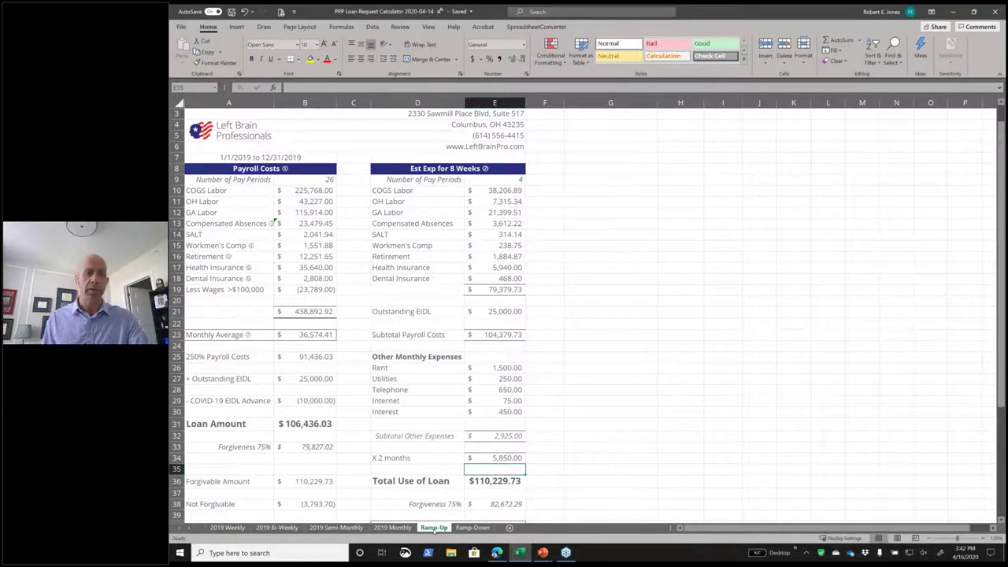
pyautogui.click(302, 291)
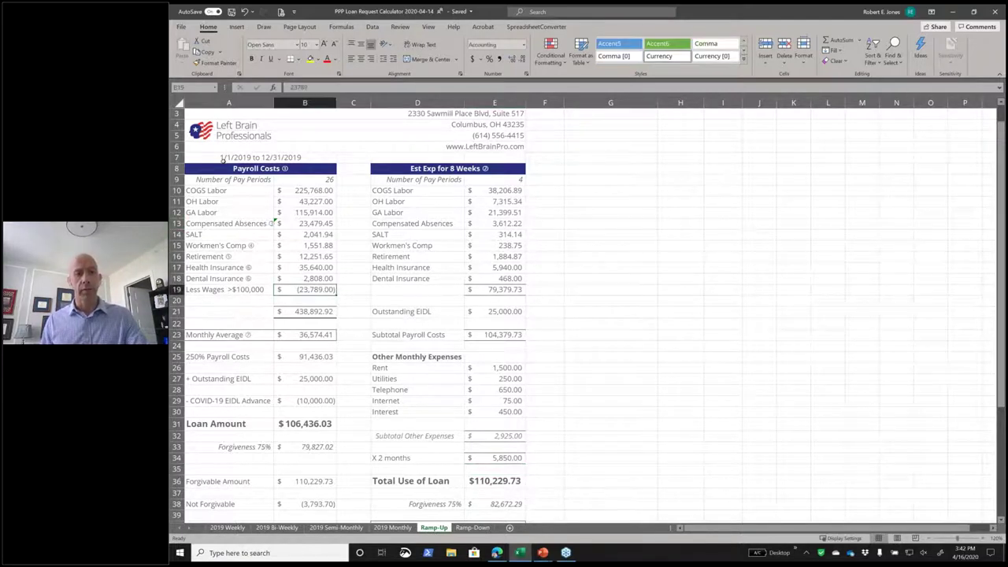
pyautogui.click(223, 160)
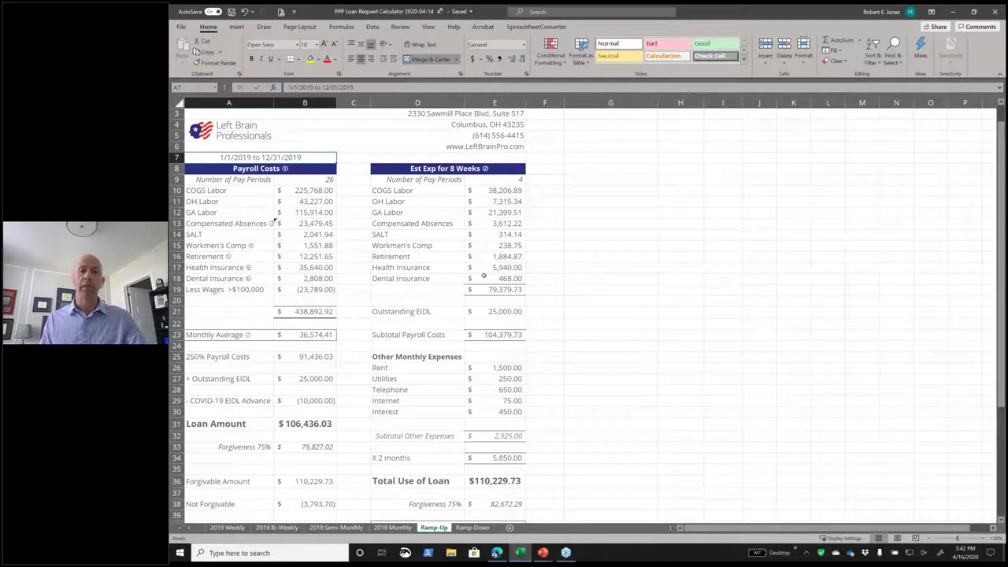
pyautogui.click(497, 290)
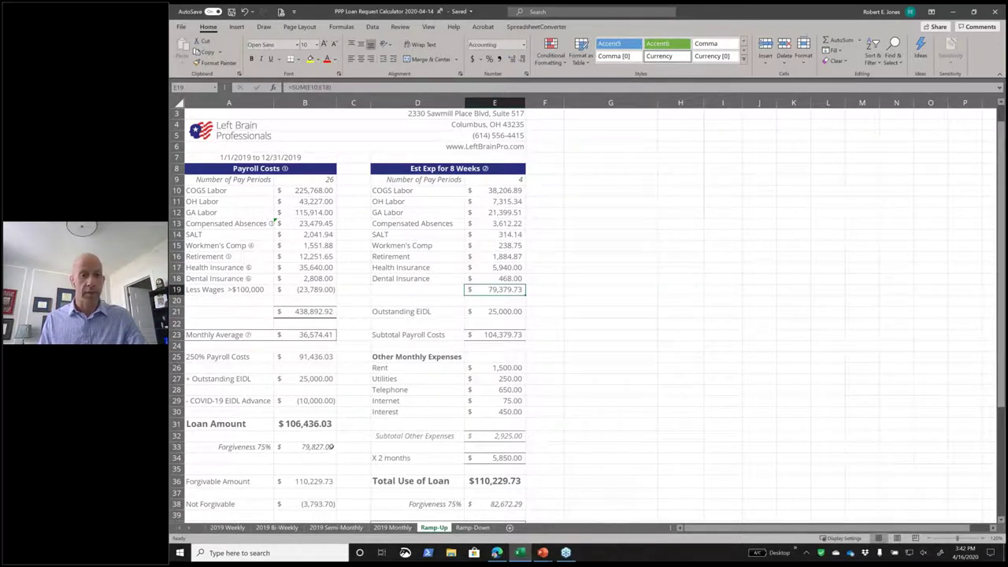
pyautogui.click(330, 446)
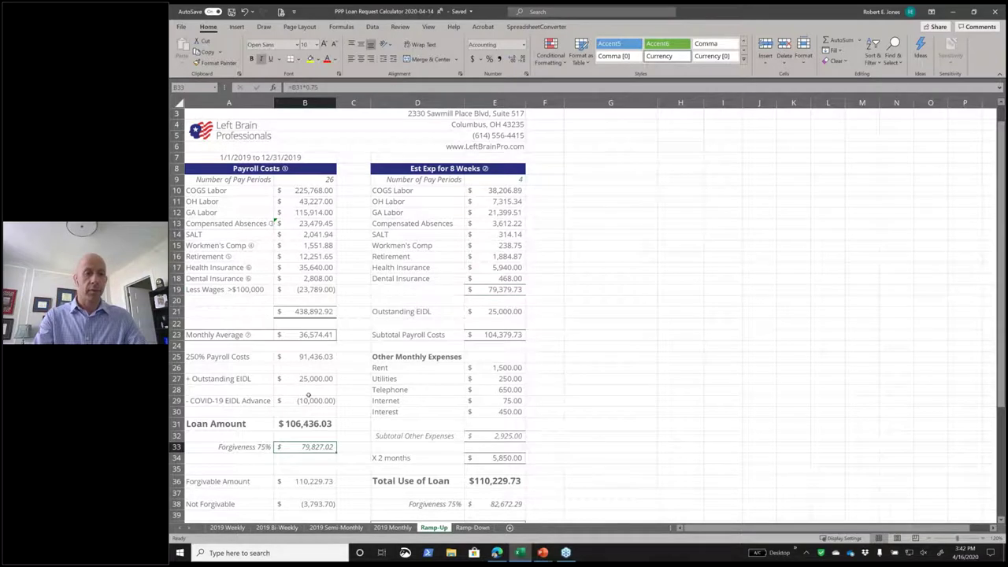
# Step: Set Outstanding EIDL and COVID-19 EIDL Advance on the Ramp-Up sheet to 0 and check the 8-week payroll total
pyautogui.click(303, 379)
pyautogui.write('0')
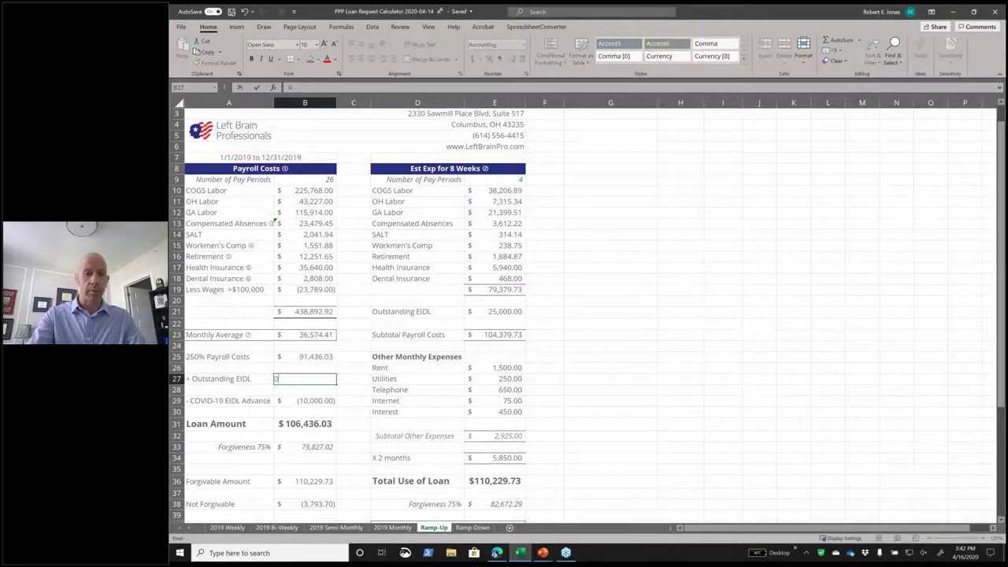
pyautogui.press('Return')
pyautogui.press('Return')
pyautogui.write('0')
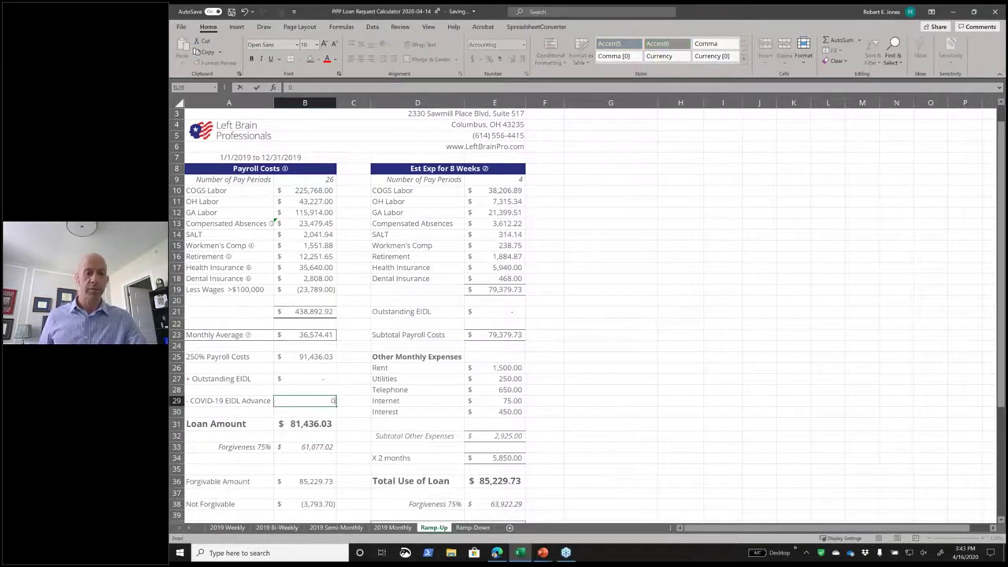
pyautogui.press('Return')
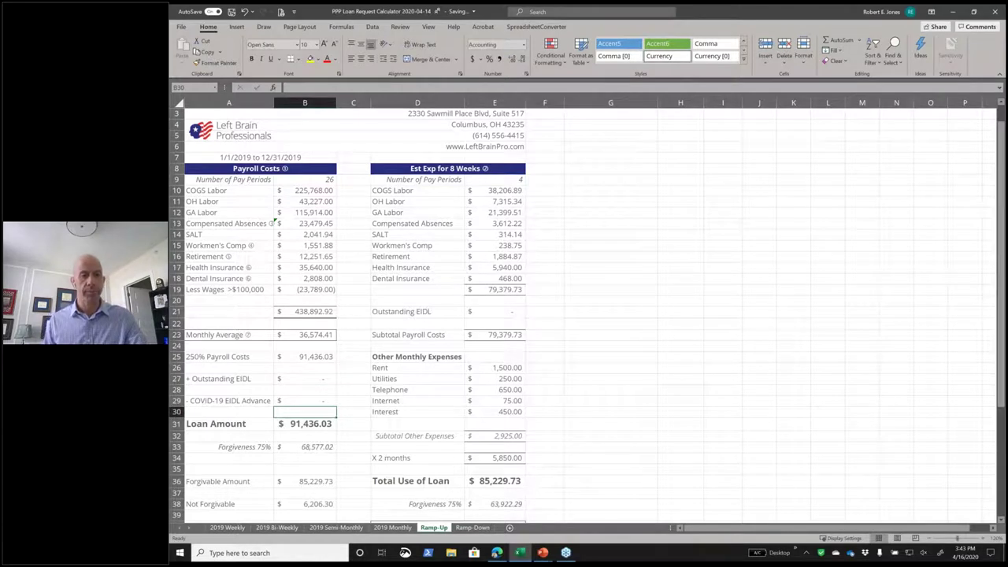
pyautogui.click(306, 379)
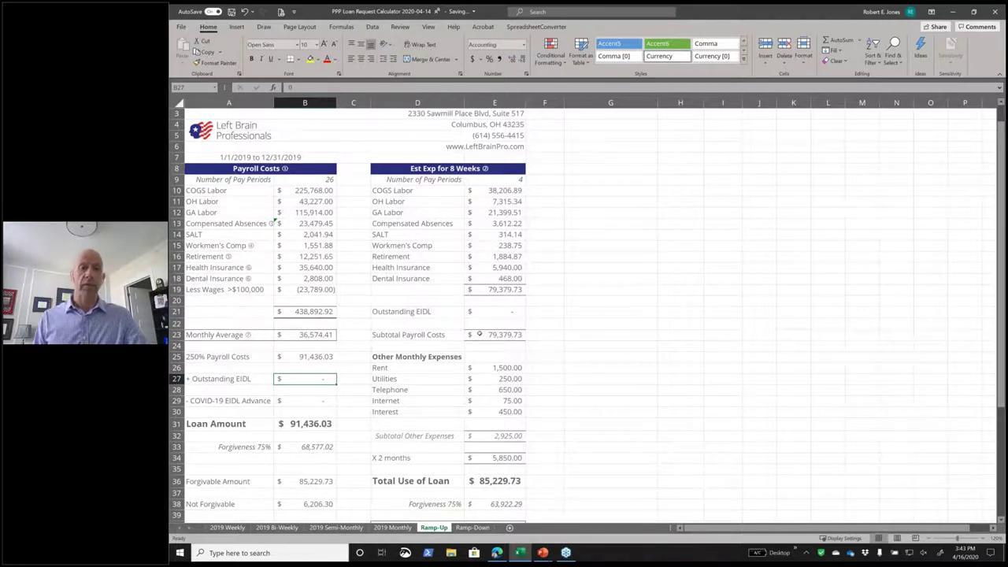
pyautogui.click(486, 289)
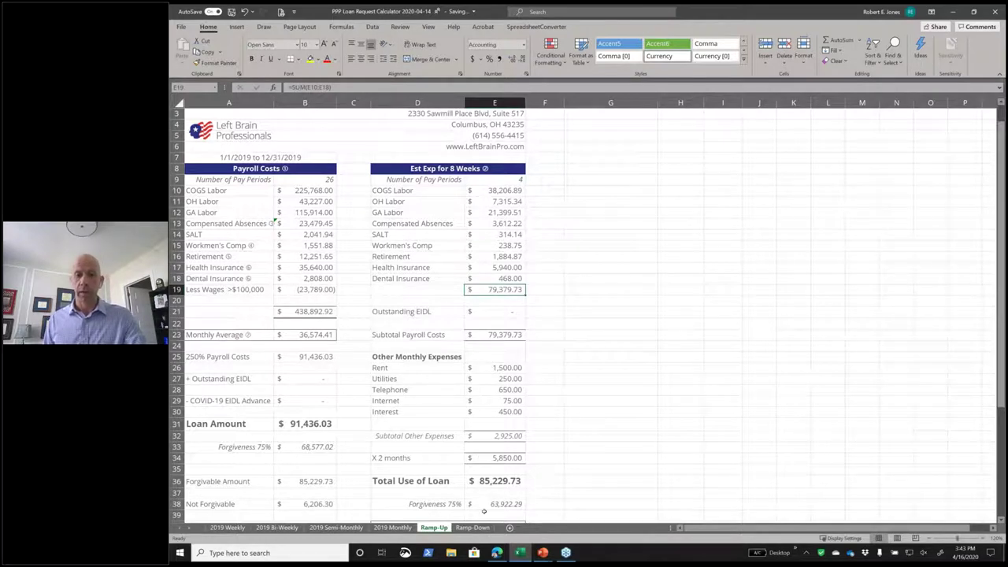
# Step: Set Outstanding EIDL and COVID-19 EIDL Advance on the Ramp-Down sheet to 0 and check its 8-week payroll total
pyautogui.click(475, 528)
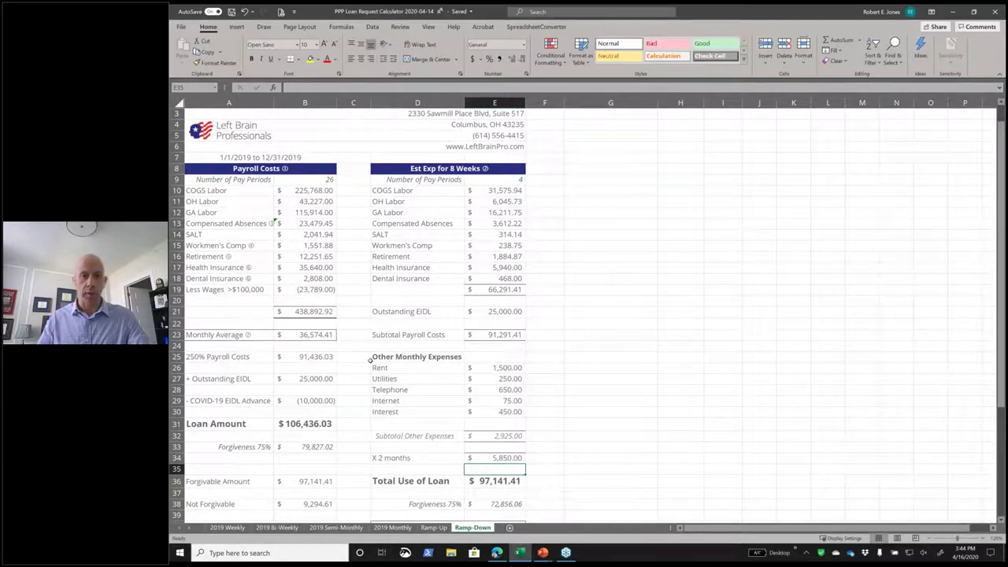
pyautogui.click(311, 377)
pyautogui.write('0')
pyautogui.press('Return')
pyautogui.press('Return')
pyautogui.write('0')
pyautogui.press('Return')
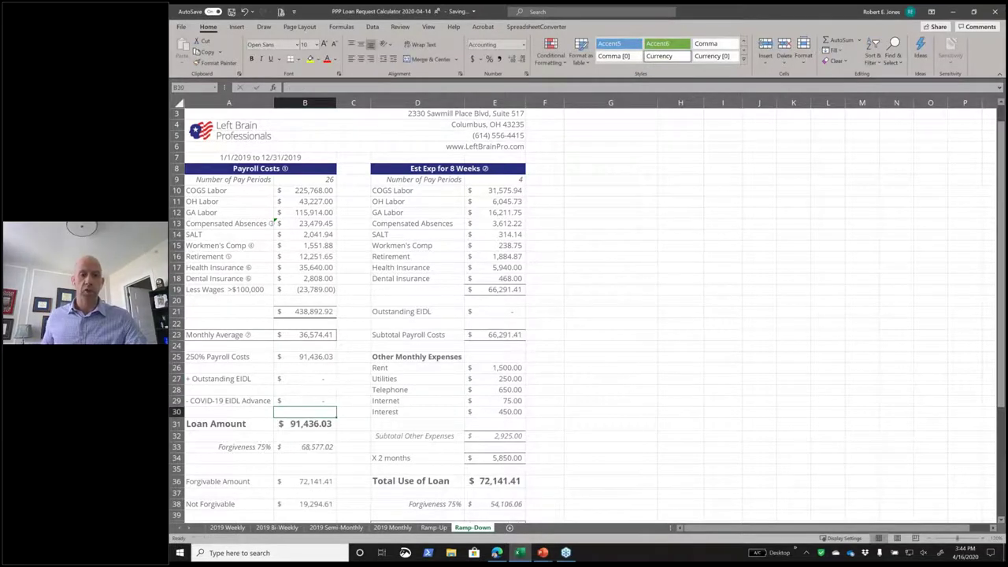
pyautogui.click(471, 292)
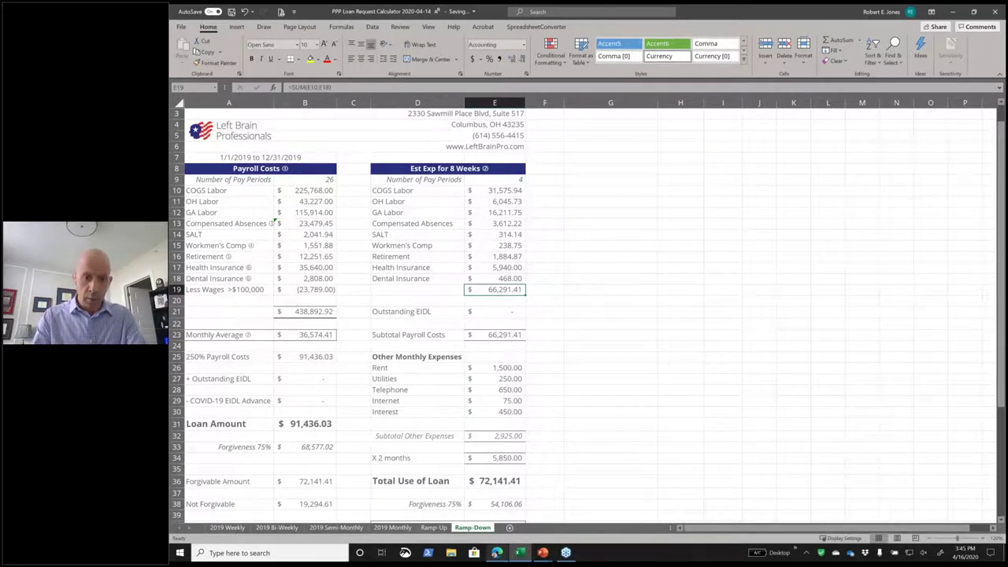
# Step: Switch to the Edge browser and open the Paycheck Protection Program (PPP) Loan Calculator page on the Left Brain Professionals site
pyautogui.click(496, 553)
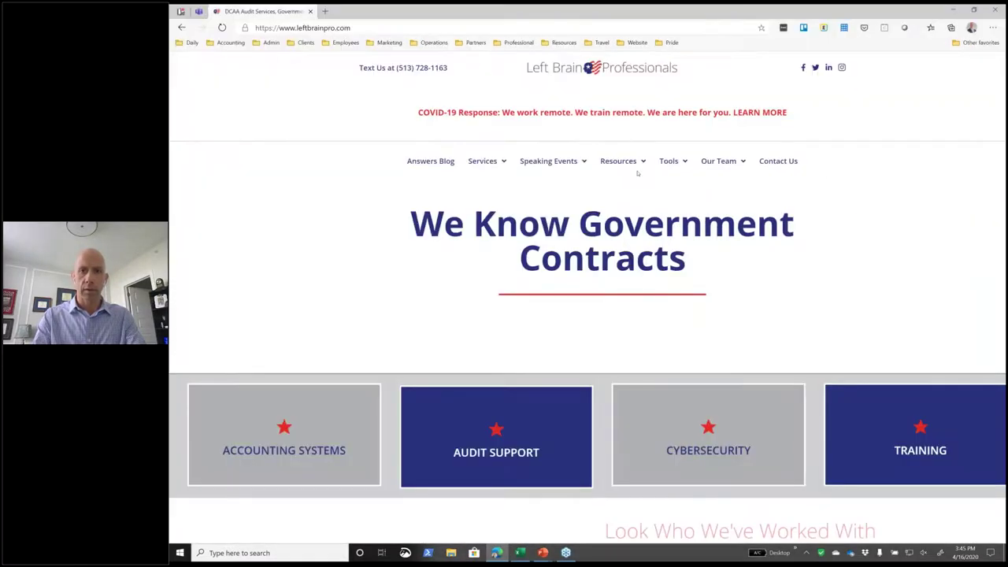
pyautogui.doubleClick(776, 17)
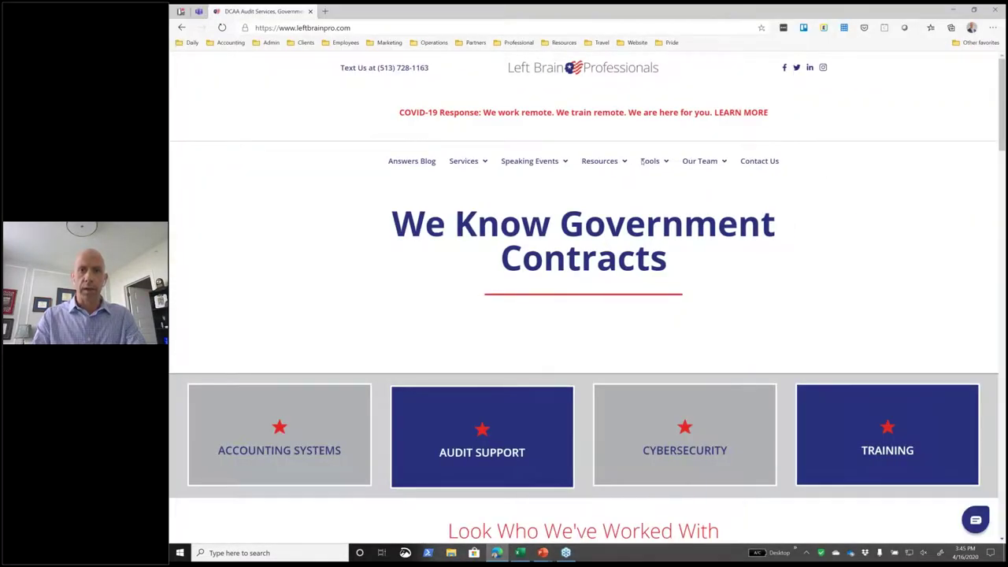
pyautogui.click(681, 198)
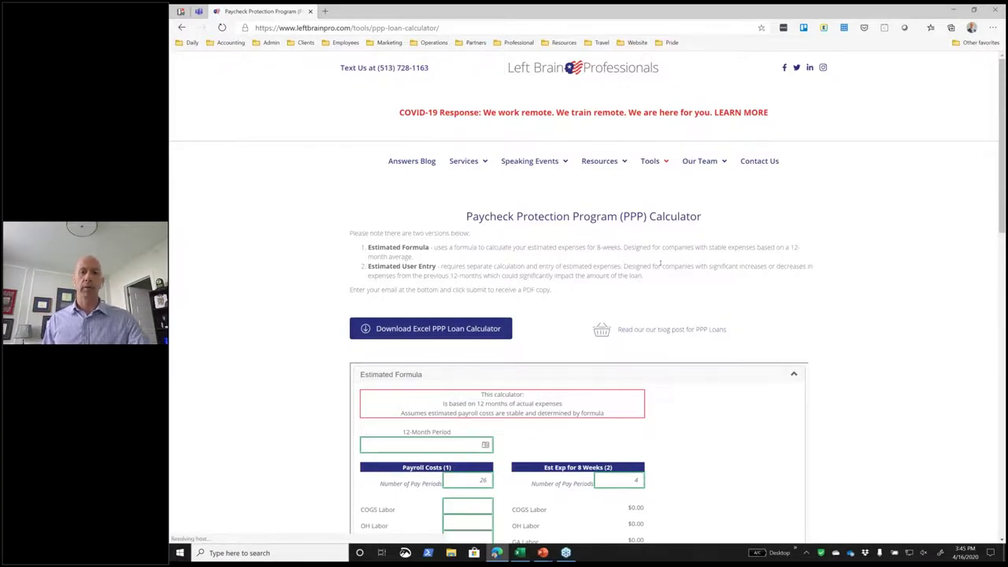
# Step: Examine the online PPP calculator's Estimated Formula section, its payroll, expense and EIDL fields, footnotes, submission options and Excel download link
pyautogui.scroll(-1, 660, 264)
pyautogui.moveTo(650, 162)
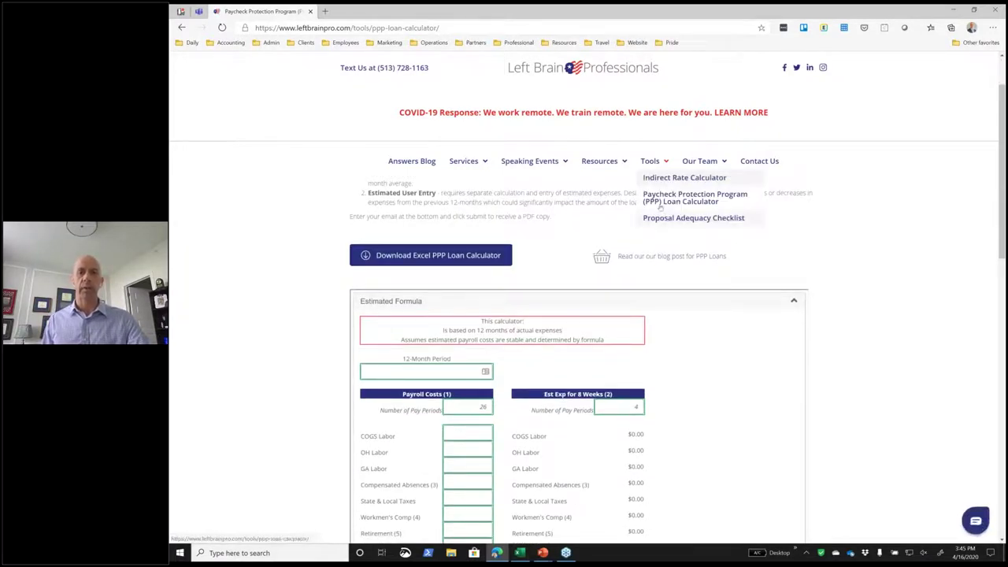
pyautogui.scroll(-1, 723, 382)
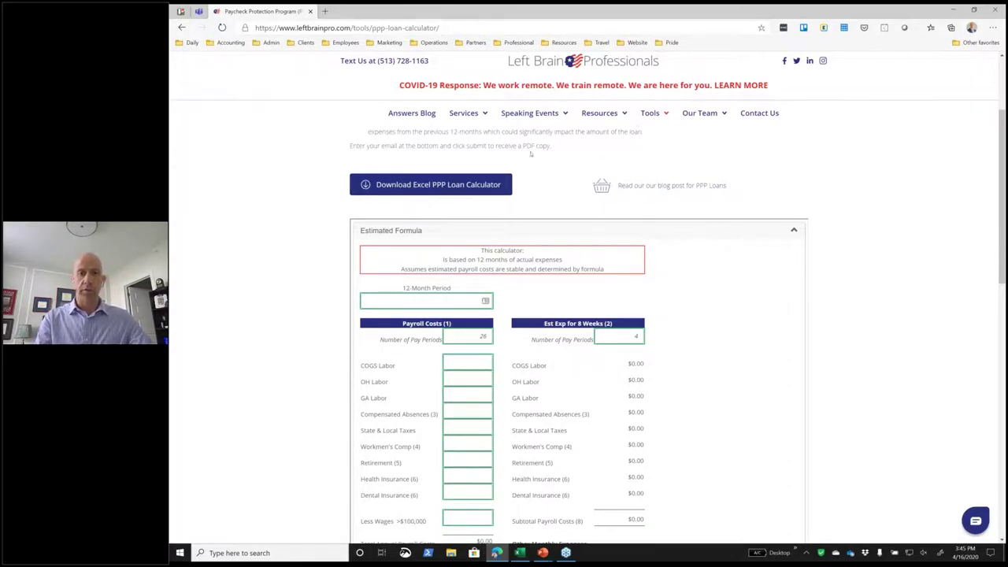
pyautogui.scroll(2, 524, 209)
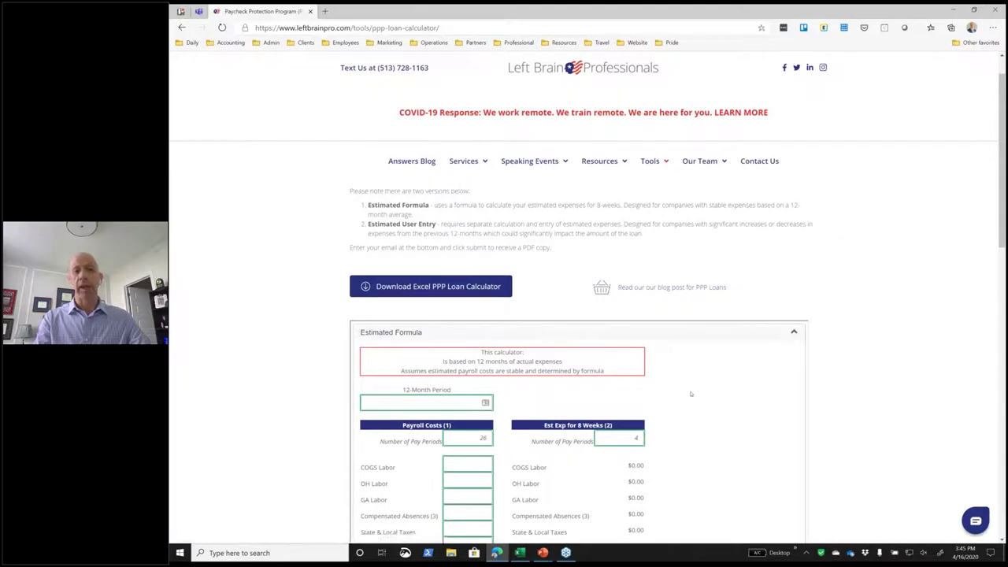
pyautogui.scroll(-2, 691, 393)
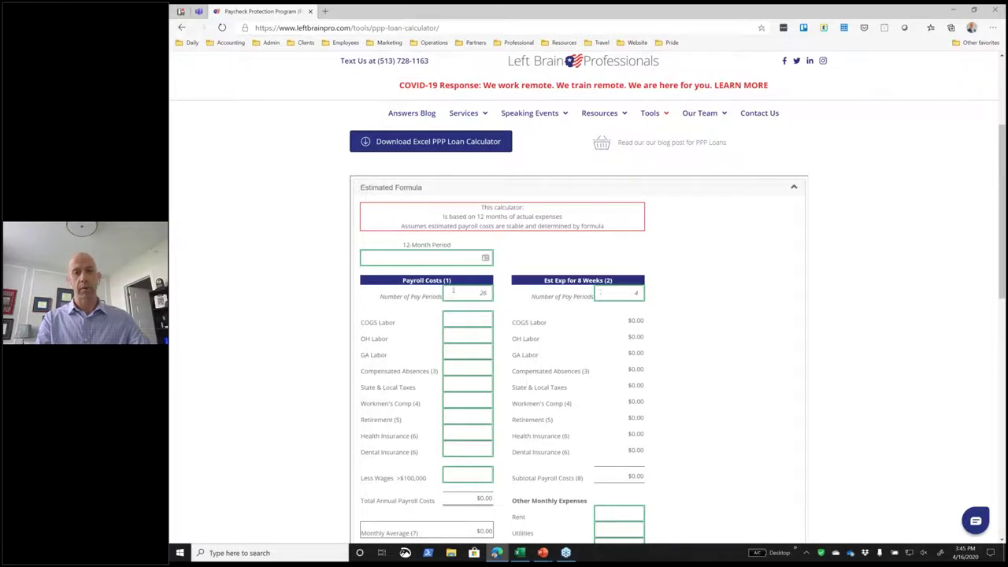
pyautogui.scroll(-1, 626, 311)
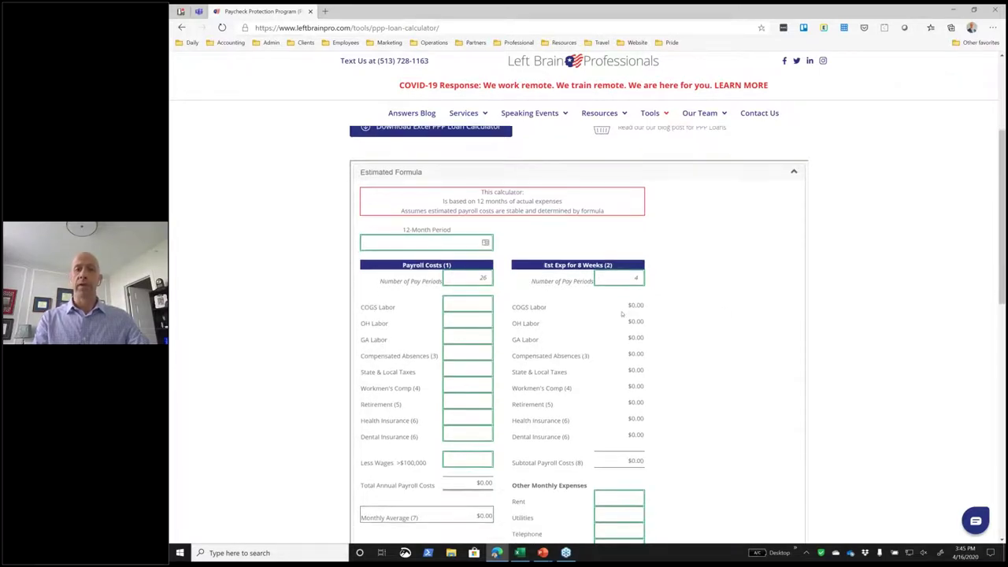
pyautogui.scroll(1, 634, 301)
pyautogui.scroll(-3, 622, 331)
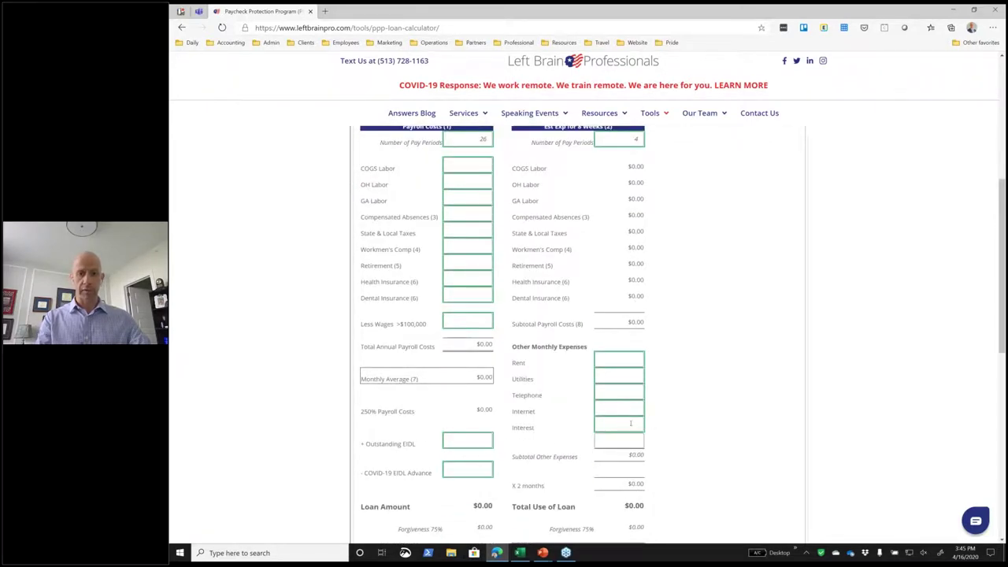
pyautogui.scroll(-3, 672, 316)
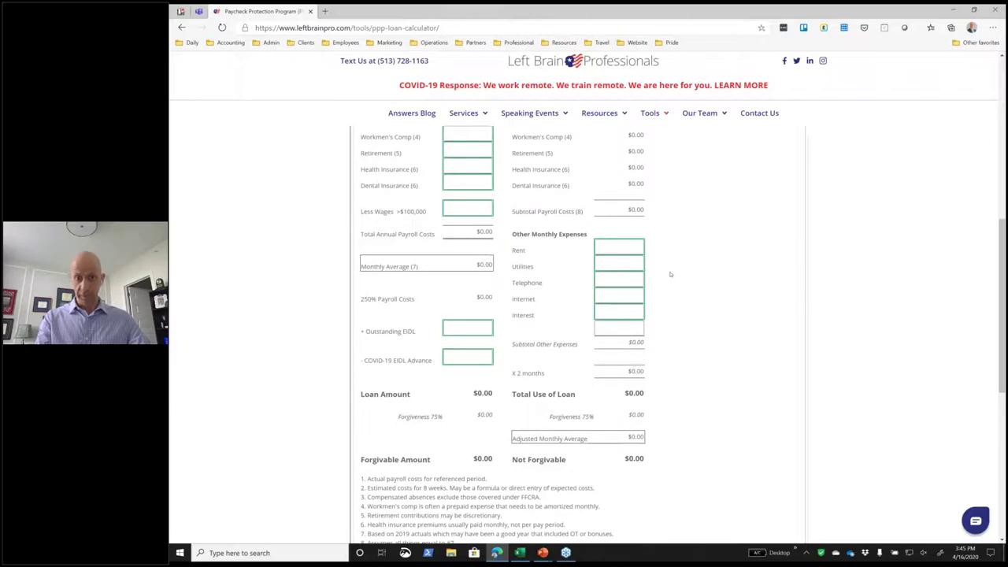
pyautogui.scroll(-4, 670, 274)
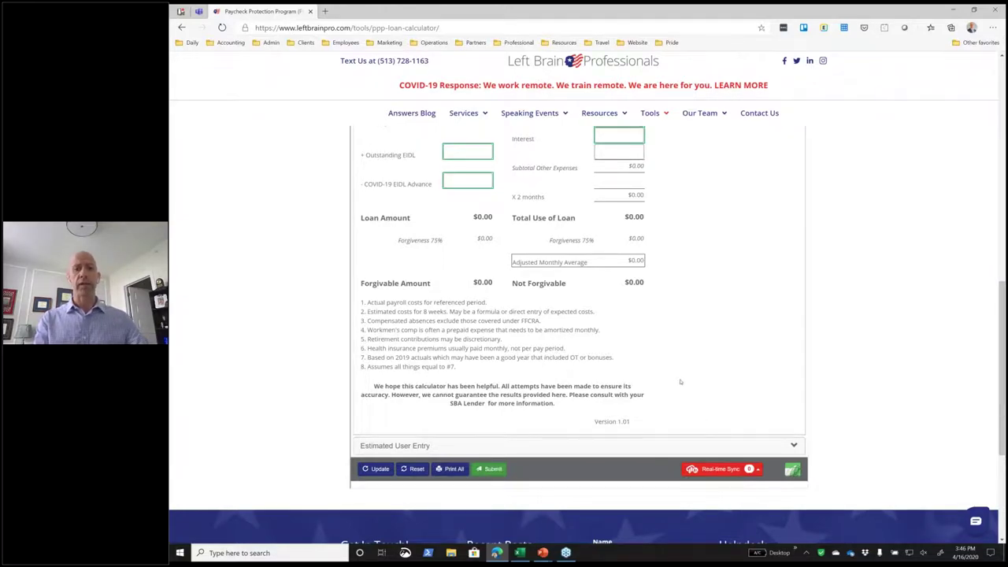
pyautogui.scroll(10, 680, 382)
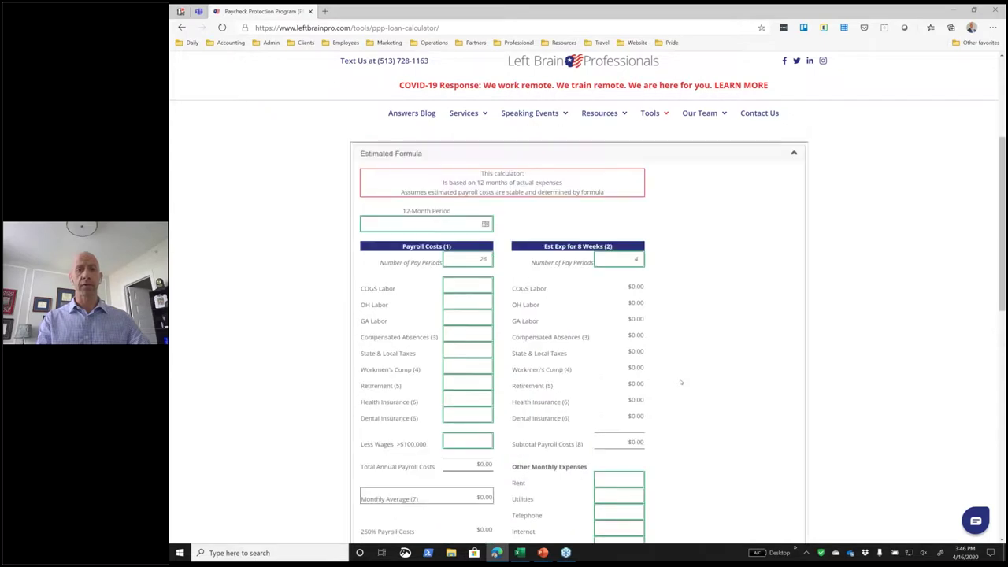
pyautogui.scroll(2, 681, 382)
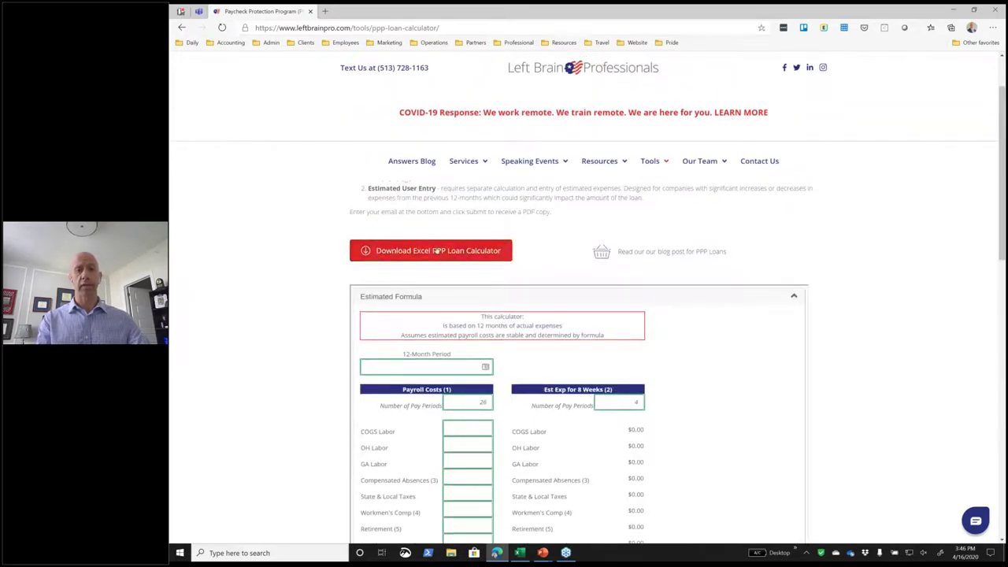